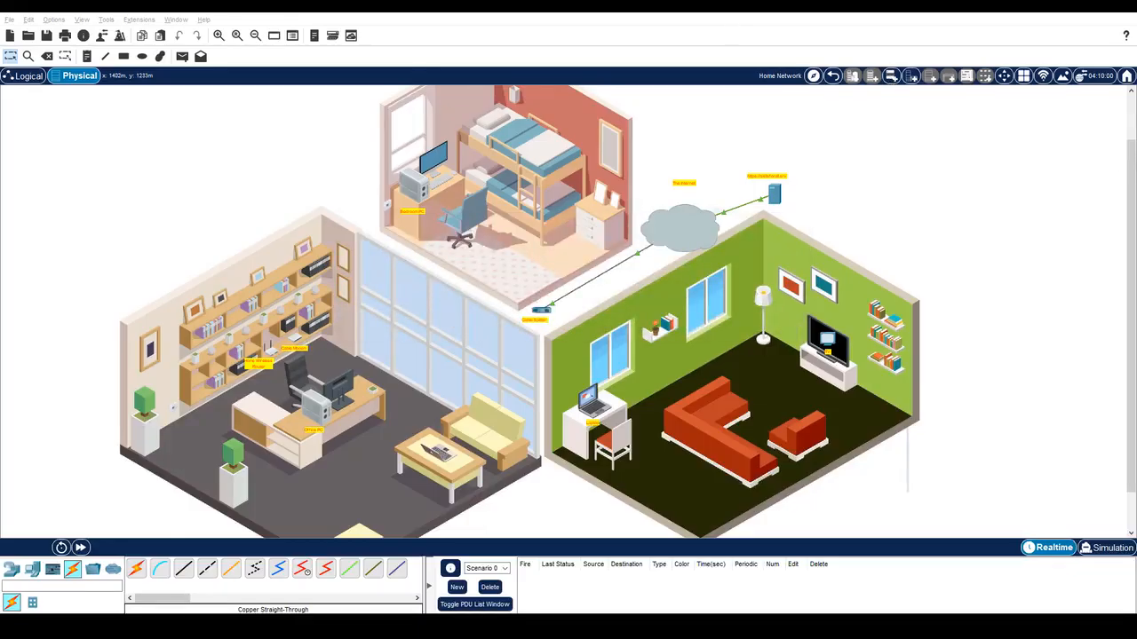
Run a coaxial cable from the splitter's Coaxial1 port to the cable modem's Port 0.
{"action": "left_click", "coordinate": [289, 21]}
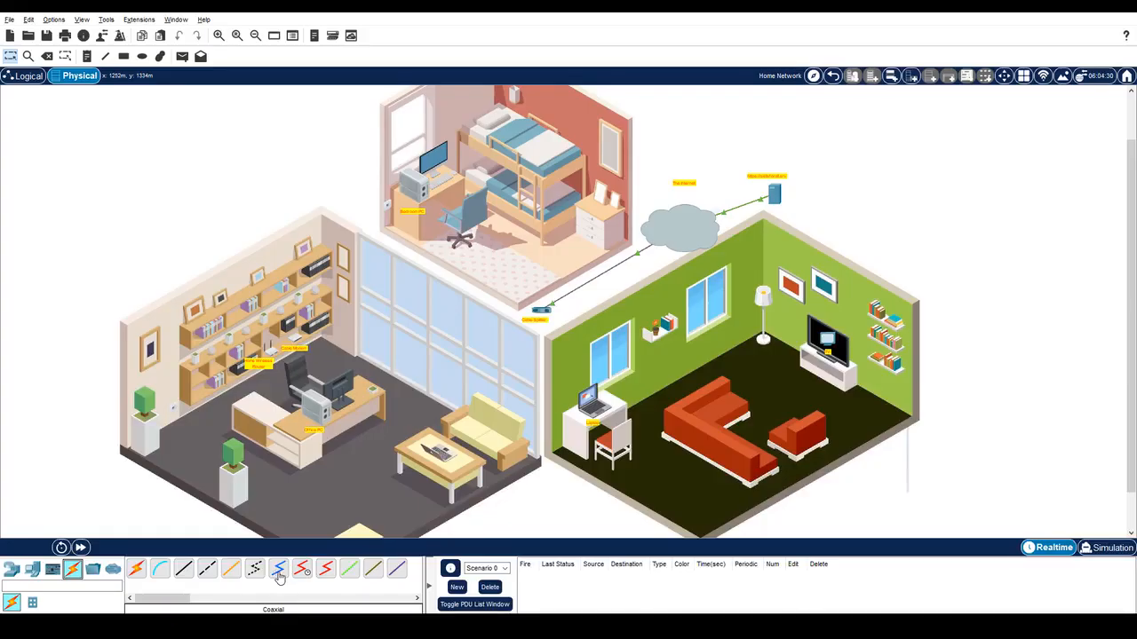
{"action": "left_click", "coordinate": [278, 576]}
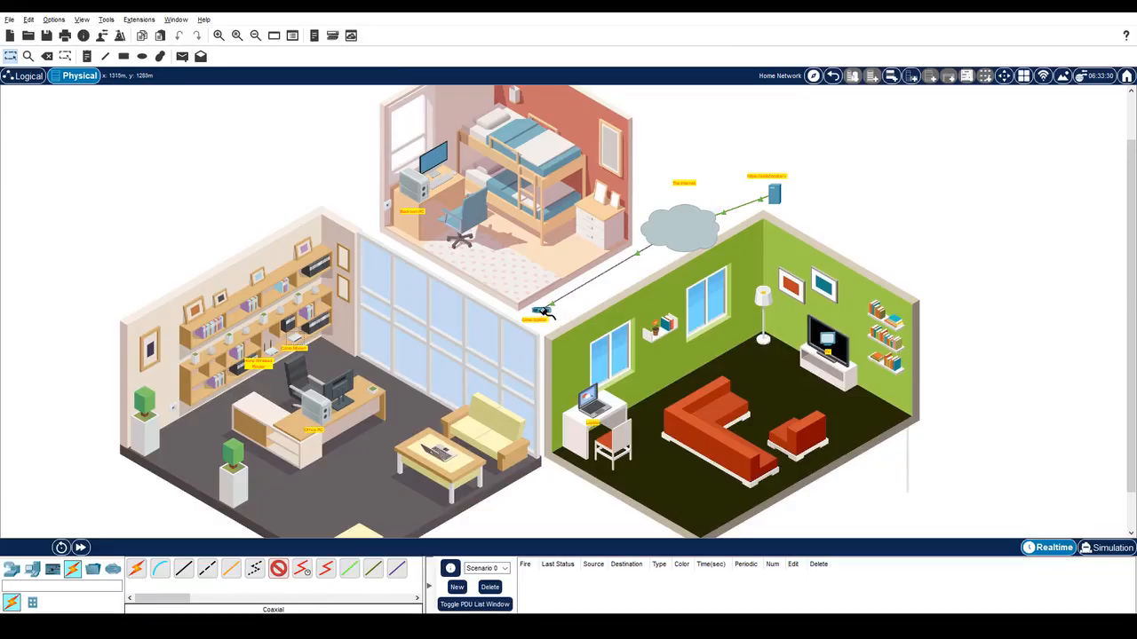
{"action": "left_click", "coordinate": [542, 311]}
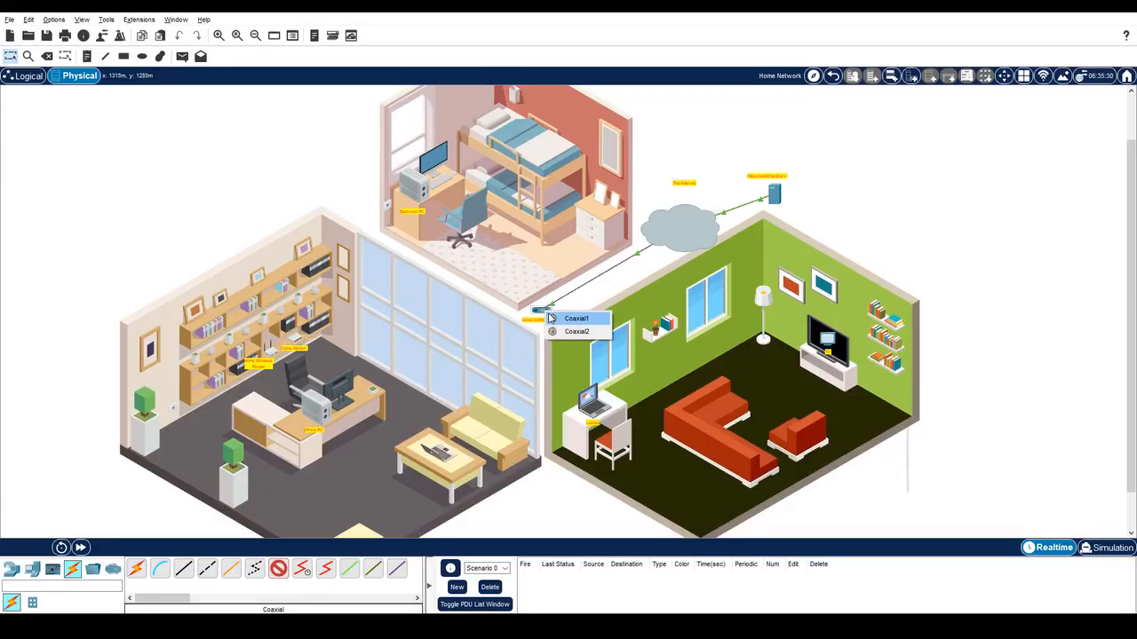
{"action": "left_click", "coordinate": [551, 318]}
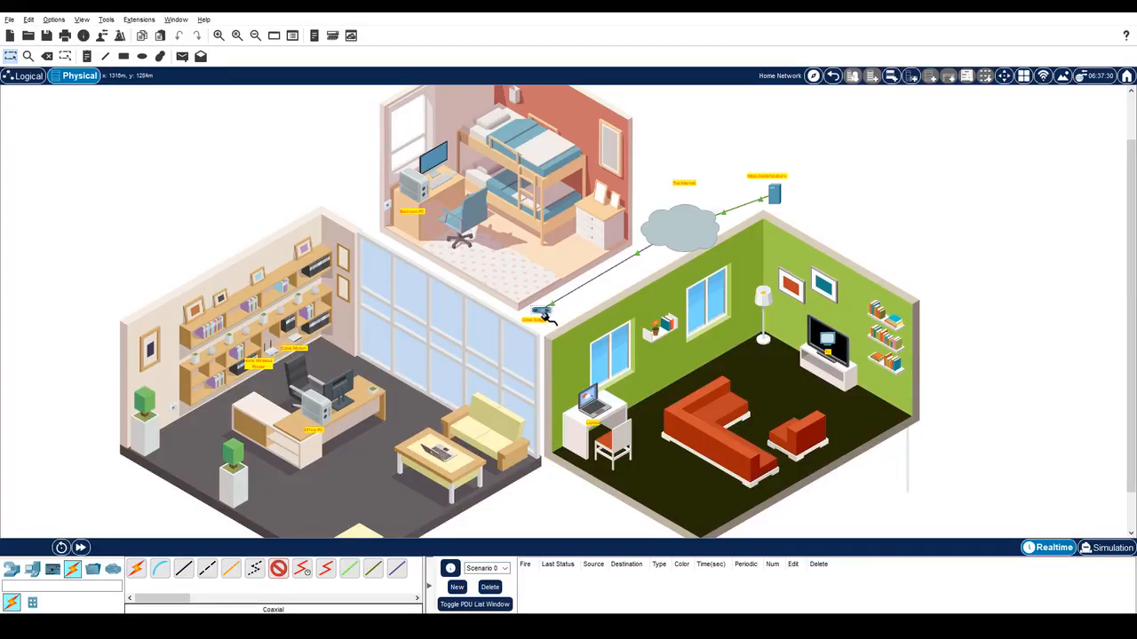
{"action": "left_click", "coordinate": [294, 340]}
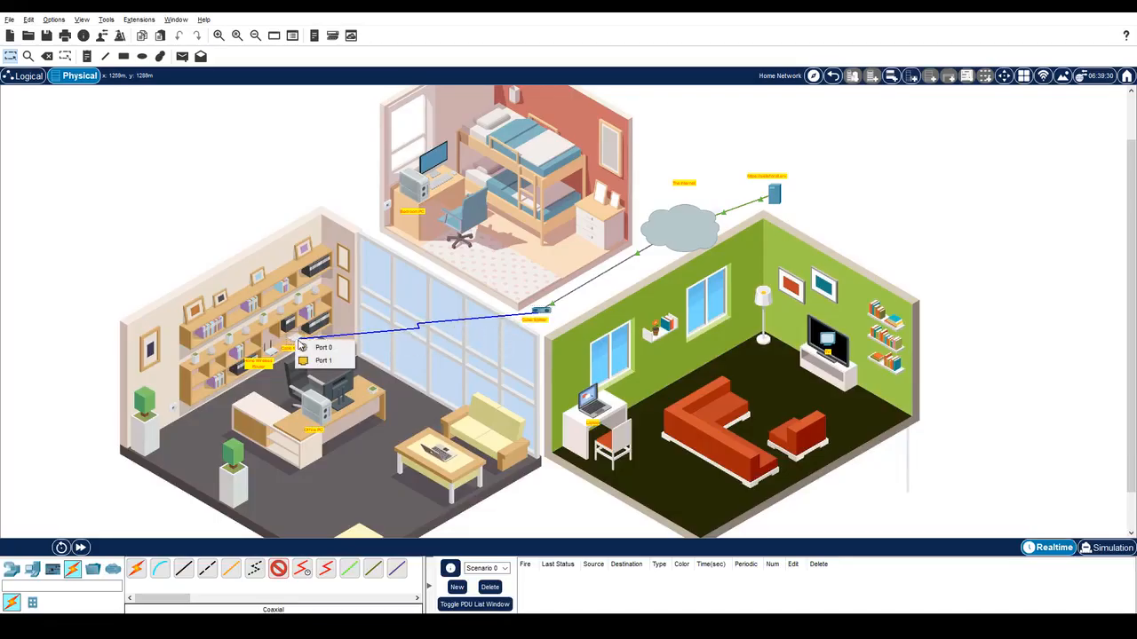
{"action": "left_click", "coordinate": [321, 347]}
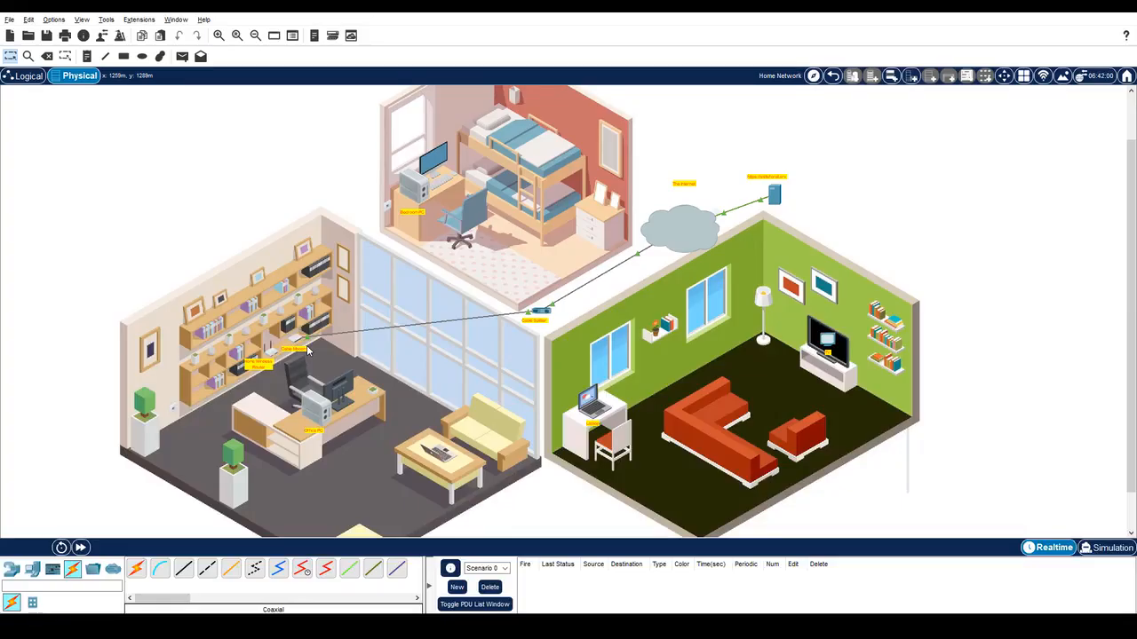
Connect TV0 to the splitter's free coax port with a coaxial cable.
{"action": "left_click", "coordinate": [279, 572]}
{"action": "left_click", "coordinate": [827, 340]}
{"action": "left_click", "coordinate": [845, 350]}
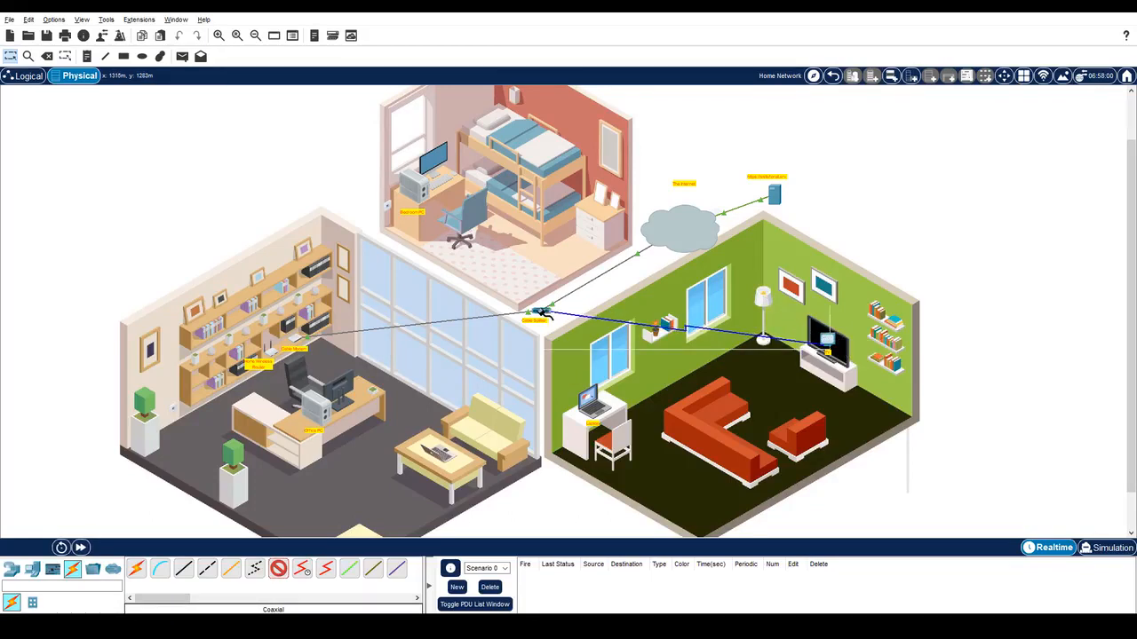
{"action": "left_click", "coordinate": [541, 313]}
{"action": "left_click", "coordinate": [561, 327]}
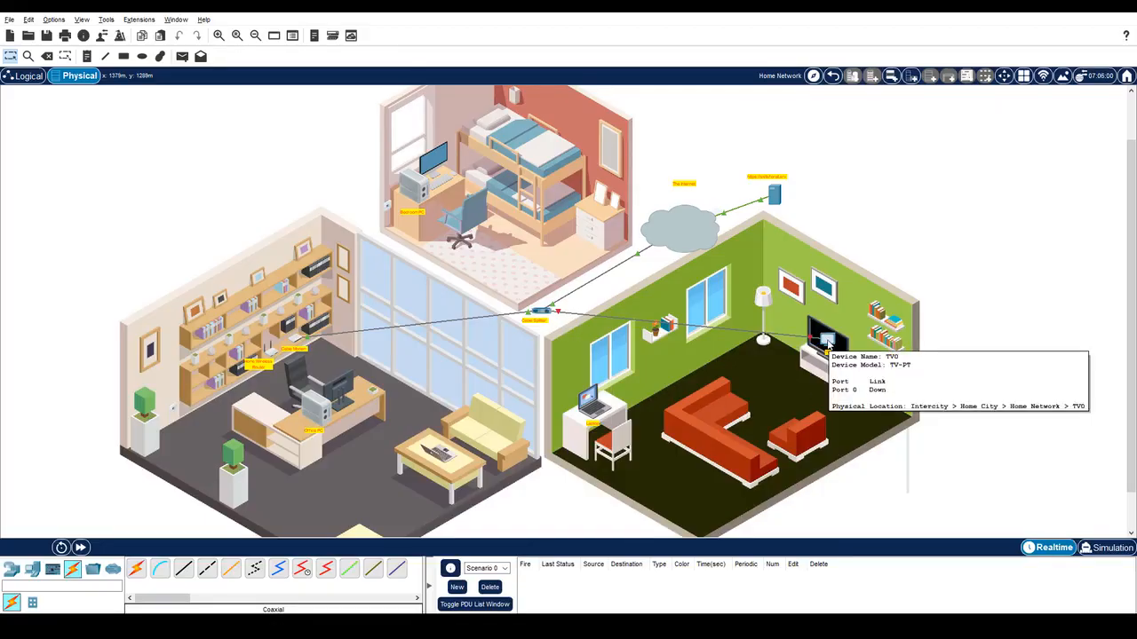
Switch TV0 on so it shows the video broadcast.
{"action": "left_click", "coordinate": [828, 344]}
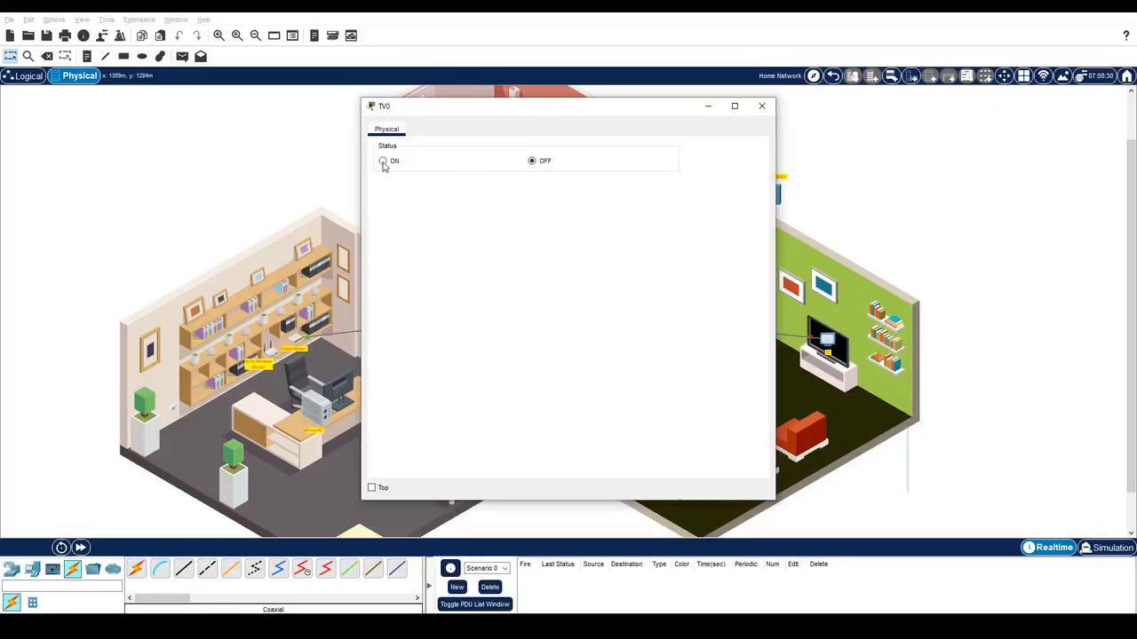
{"action": "left_click", "coordinate": [382, 162]}
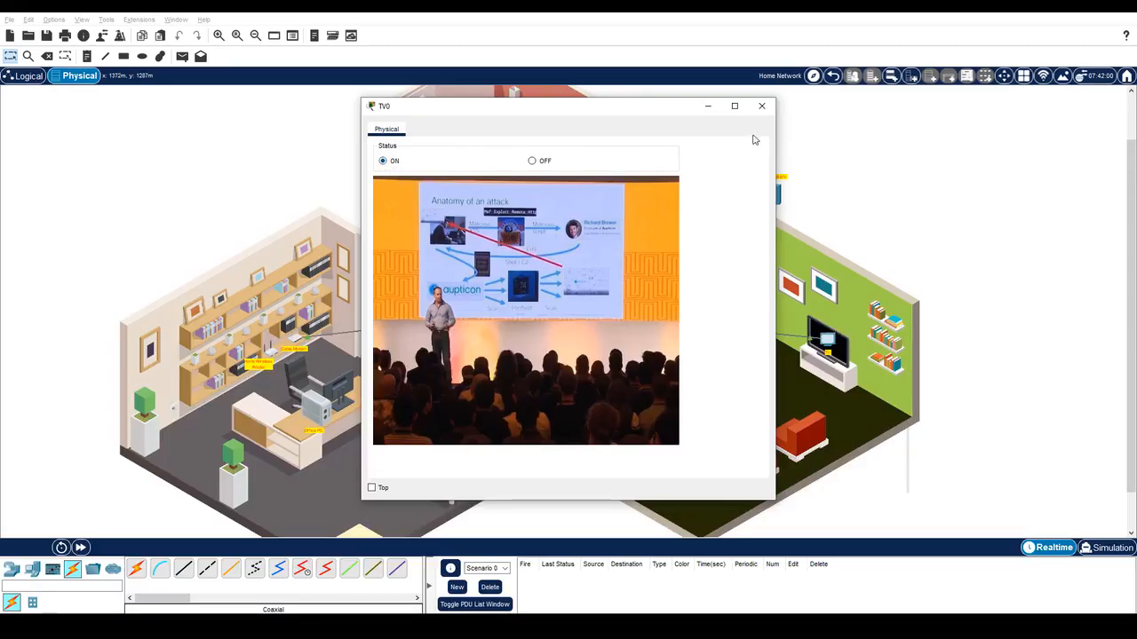
{"action": "left_click", "coordinate": [762, 108]}
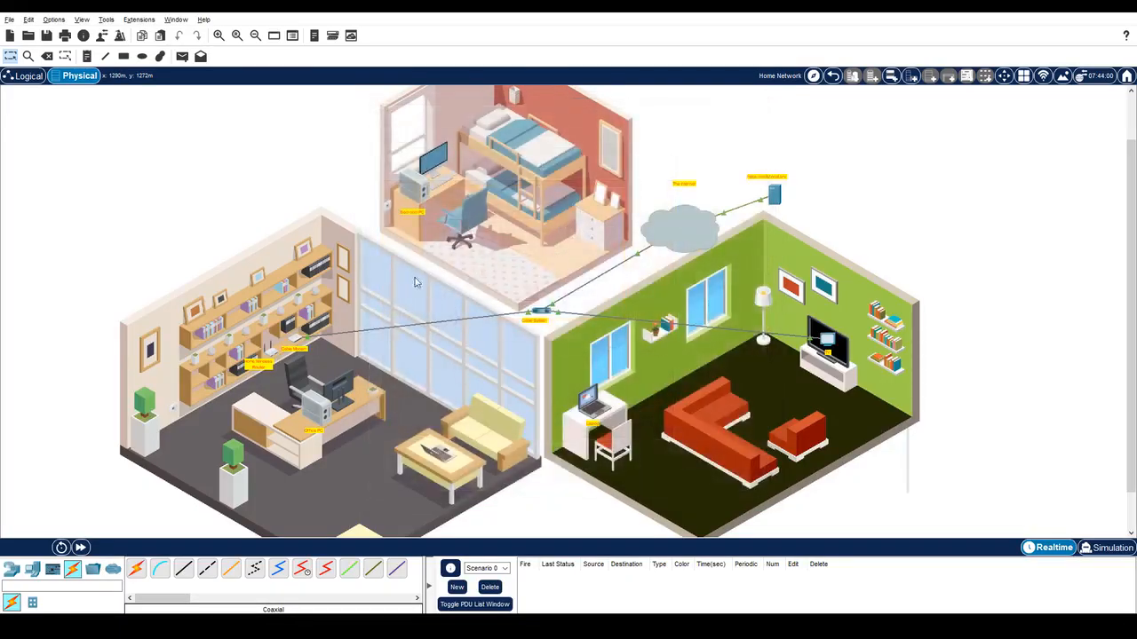
Link the cable modem's Port 1 to the router's Internet port with copper straight-through.
{"action": "left_click", "coordinate": [183, 569]}
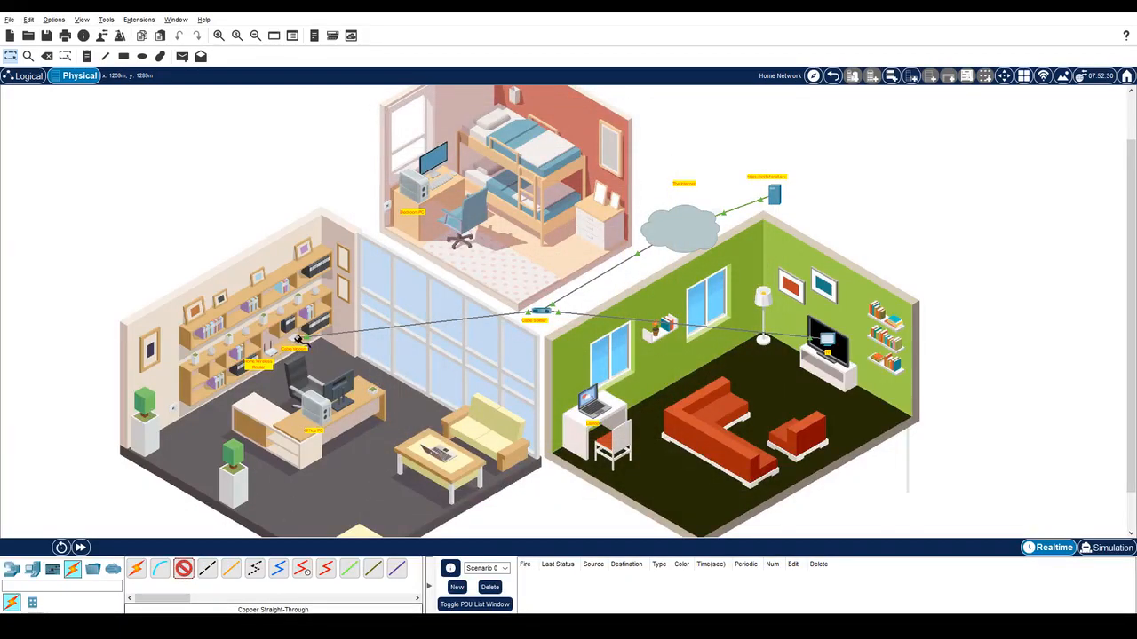
{"action": "left_click", "coordinate": [302, 347]}
{"action": "left_click", "coordinate": [307, 348]}
{"action": "left_click", "coordinate": [276, 357]}
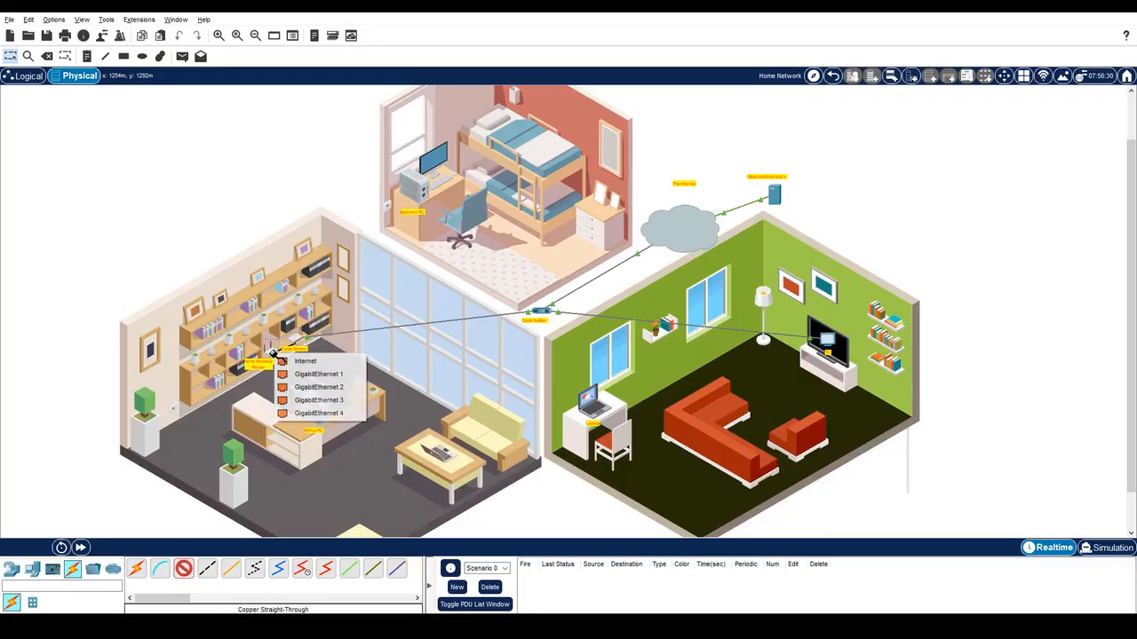
{"action": "left_click", "coordinate": [286, 363]}
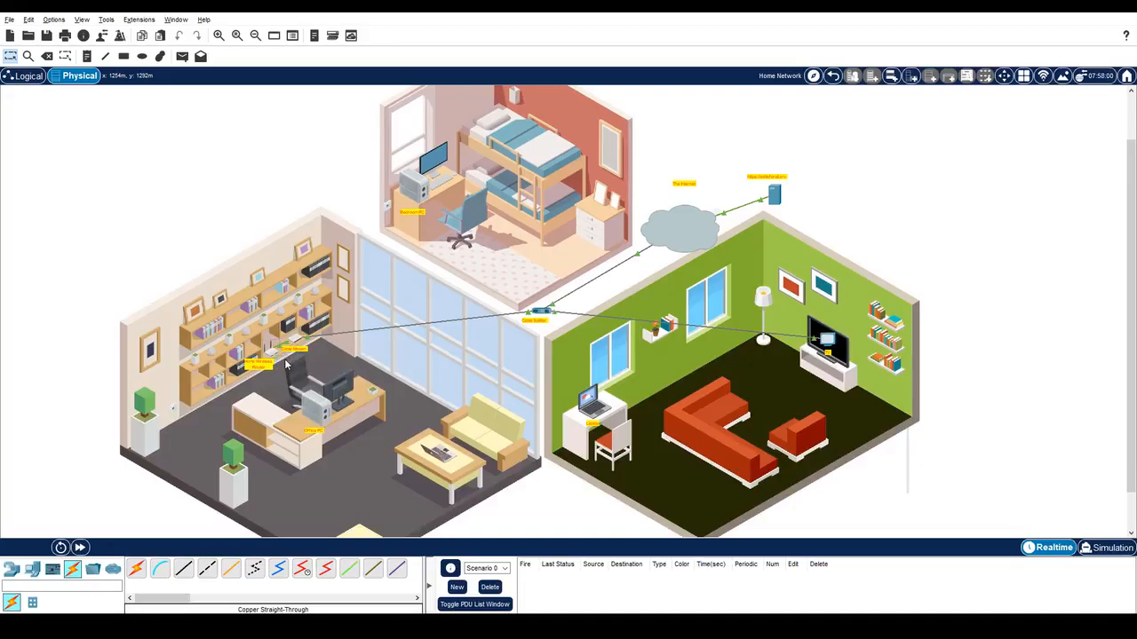
Connect the Office PC's FastEthernet0 to router GigabitEthernet 1 with straight-through cable.
{"action": "left_click", "coordinate": [183, 568]}
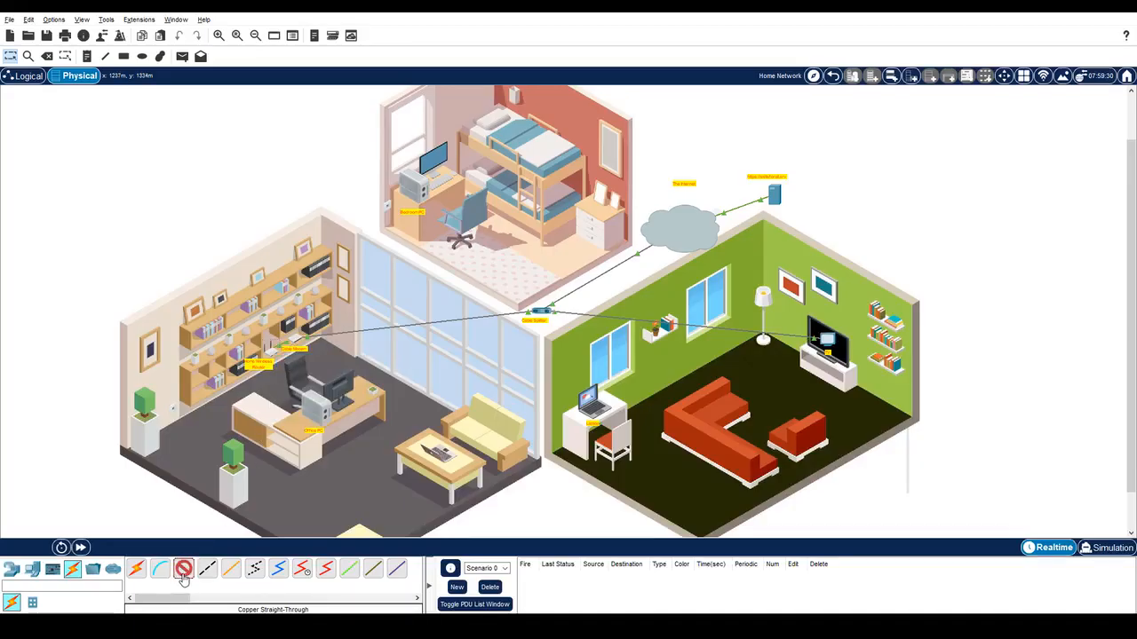
{"action": "left_click", "coordinate": [310, 408]}
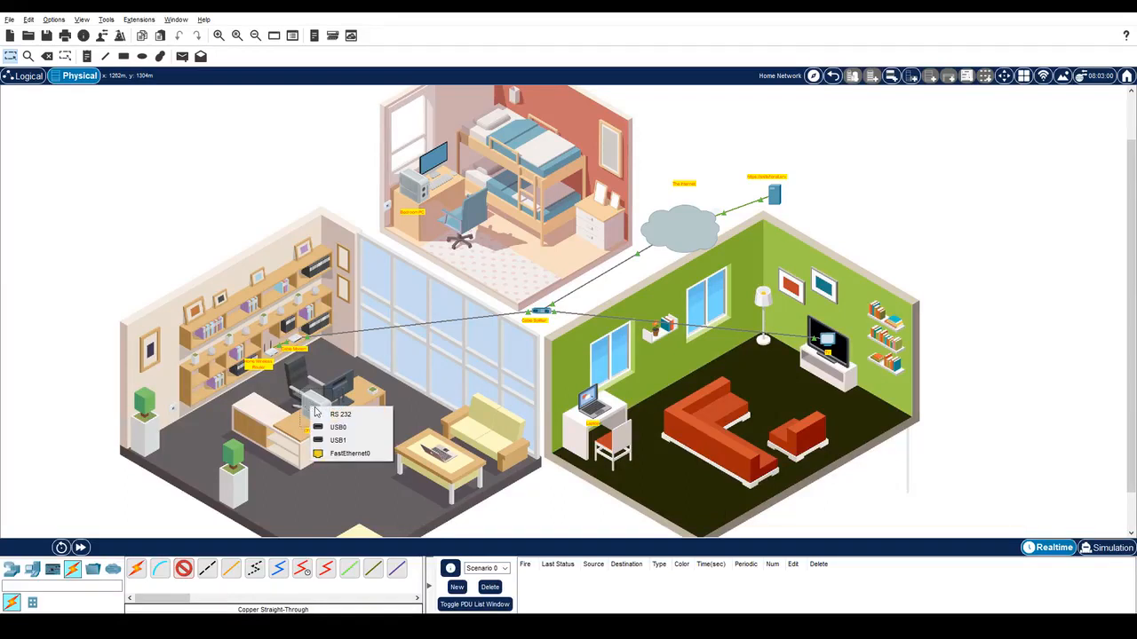
{"action": "left_click", "coordinate": [329, 454]}
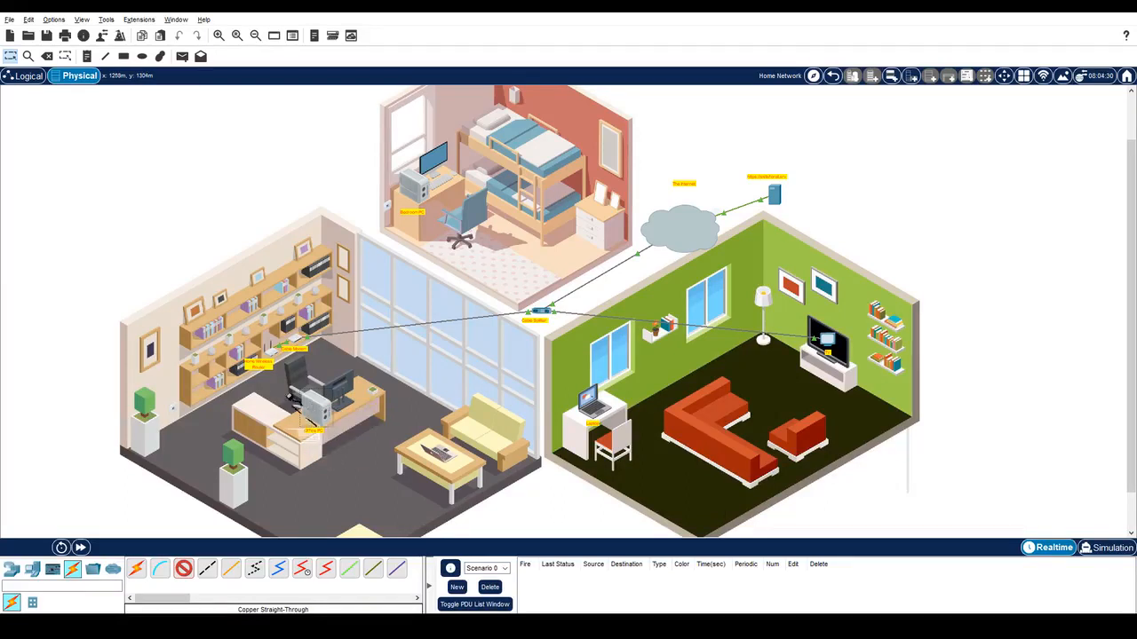
{"action": "left_click", "coordinate": [272, 355]}
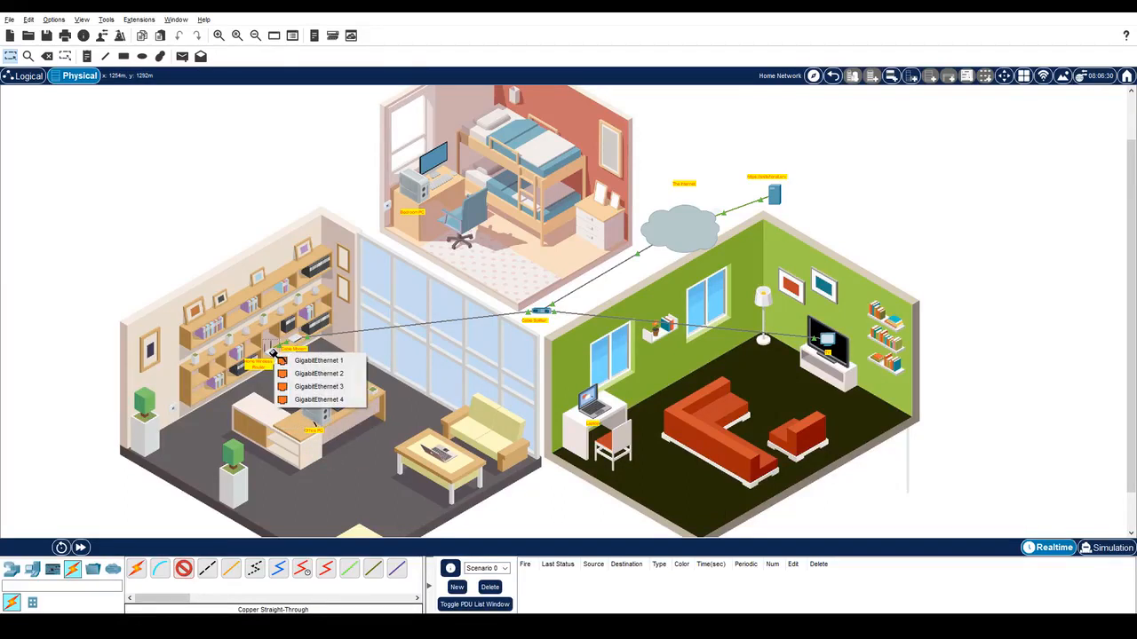
{"action": "left_click", "coordinate": [283, 368]}
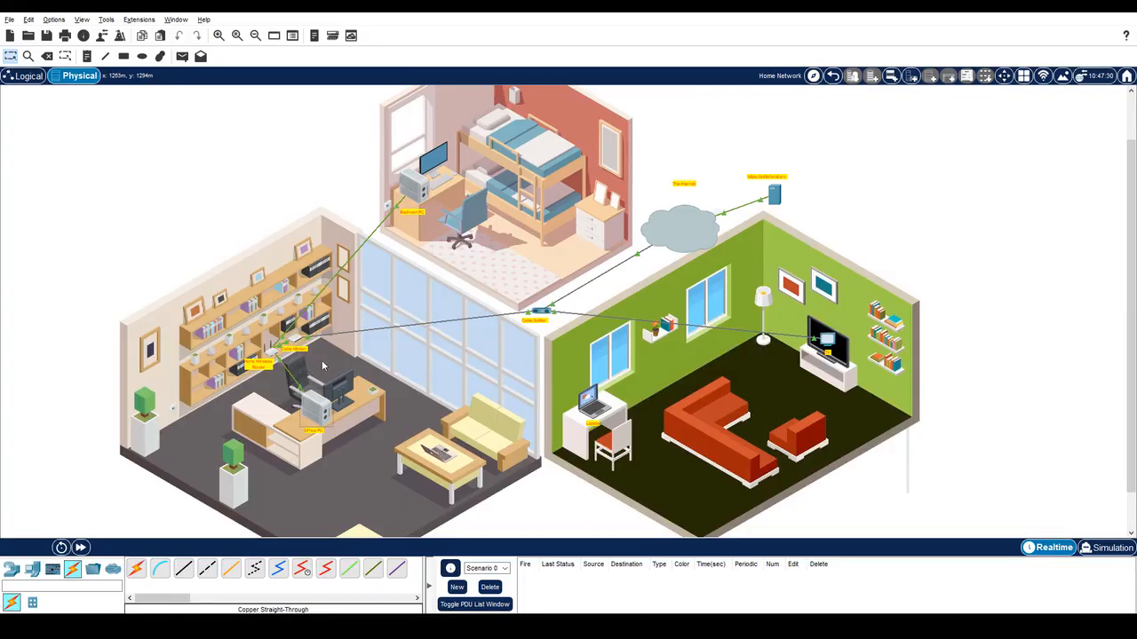
Switch the Office PC's IP configuration to DHCP, obtaining 192.168.0.2 with gateway 192.168.0.1.
{"action": "left_click", "coordinate": [311, 404]}
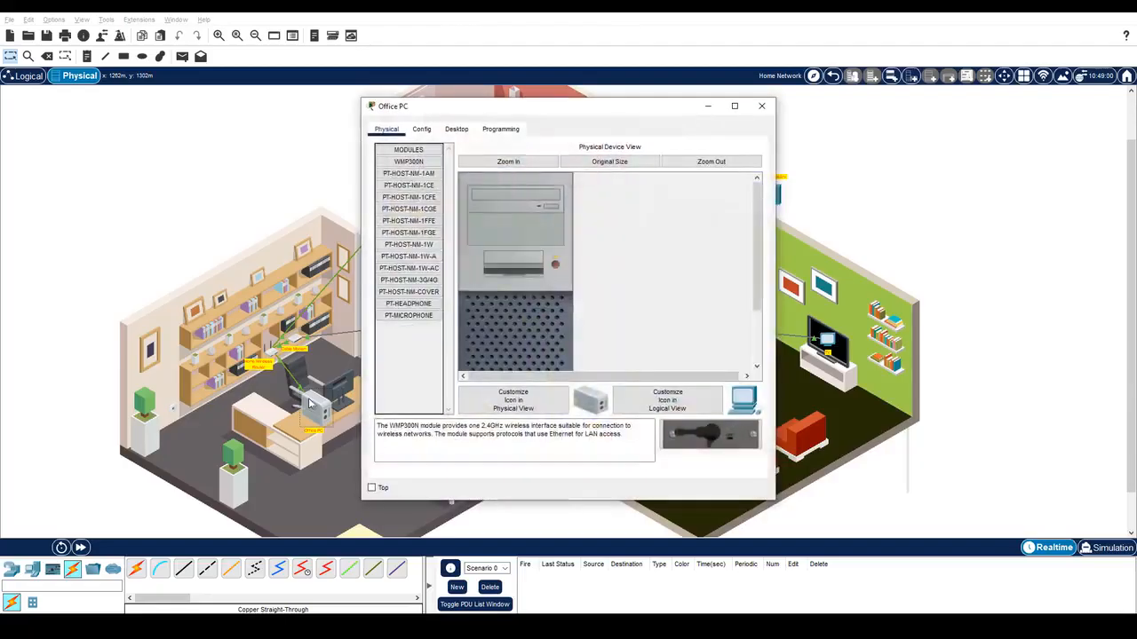
{"action": "left_click", "coordinate": [463, 132]}
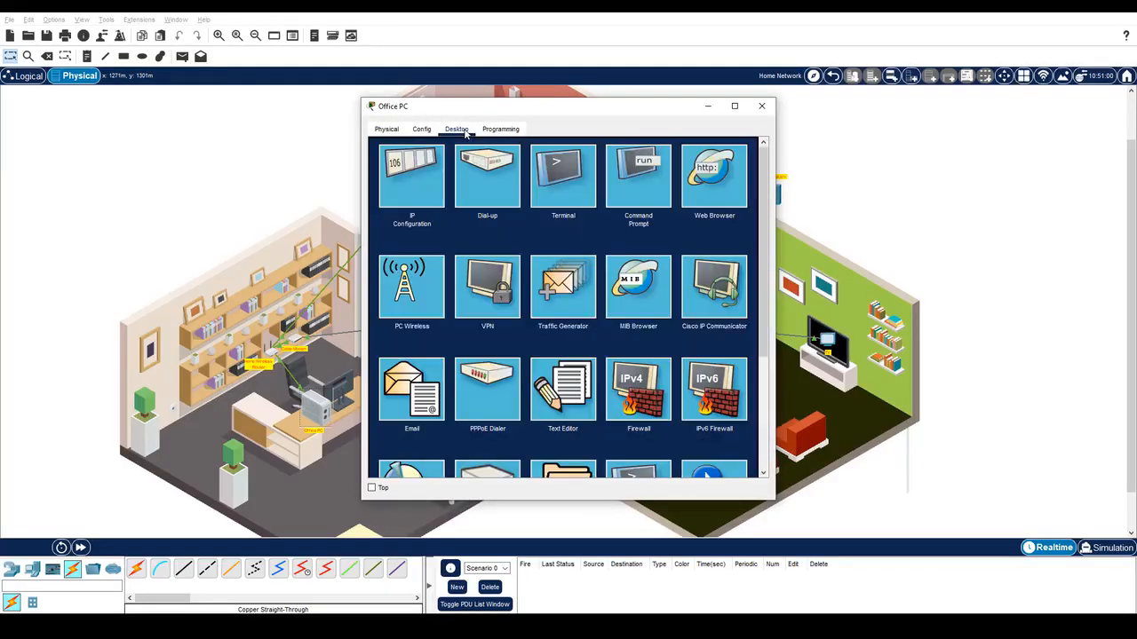
{"action": "left_click", "coordinate": [418, 181]}
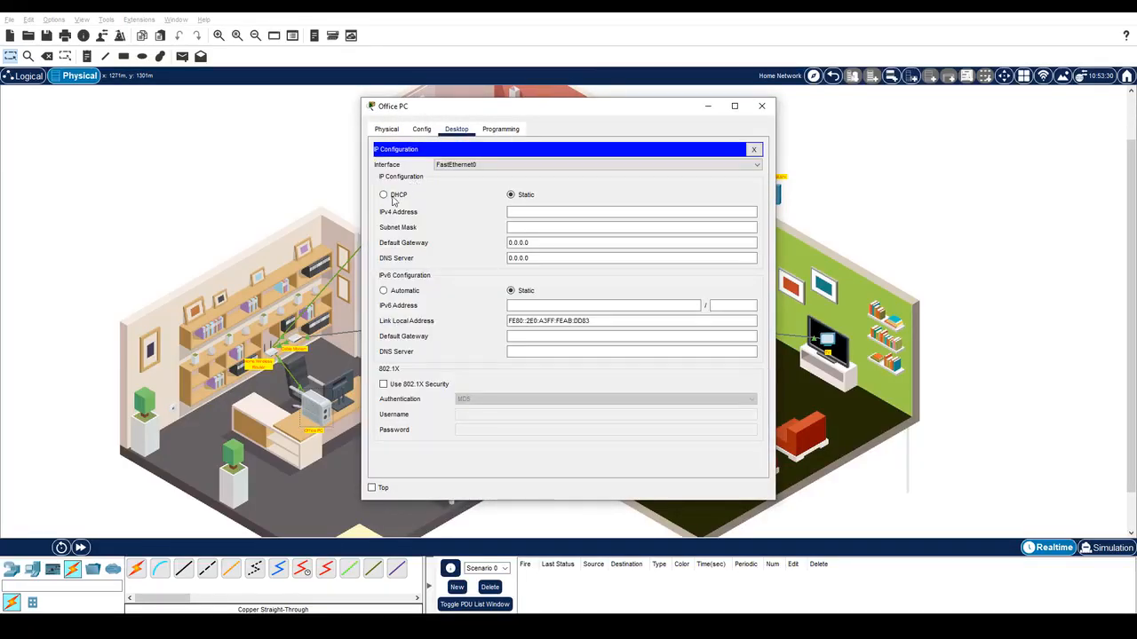
{"action": "left_click", "coordinate": [383, 195]}
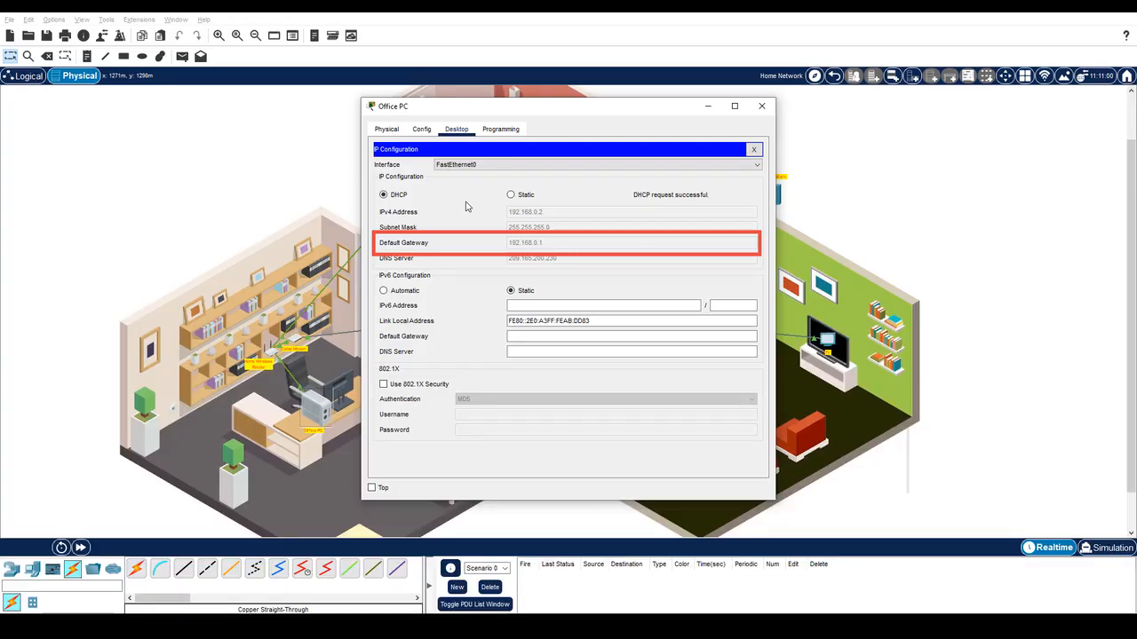
{"action": "left_click", "coordinate": [753, 149]}
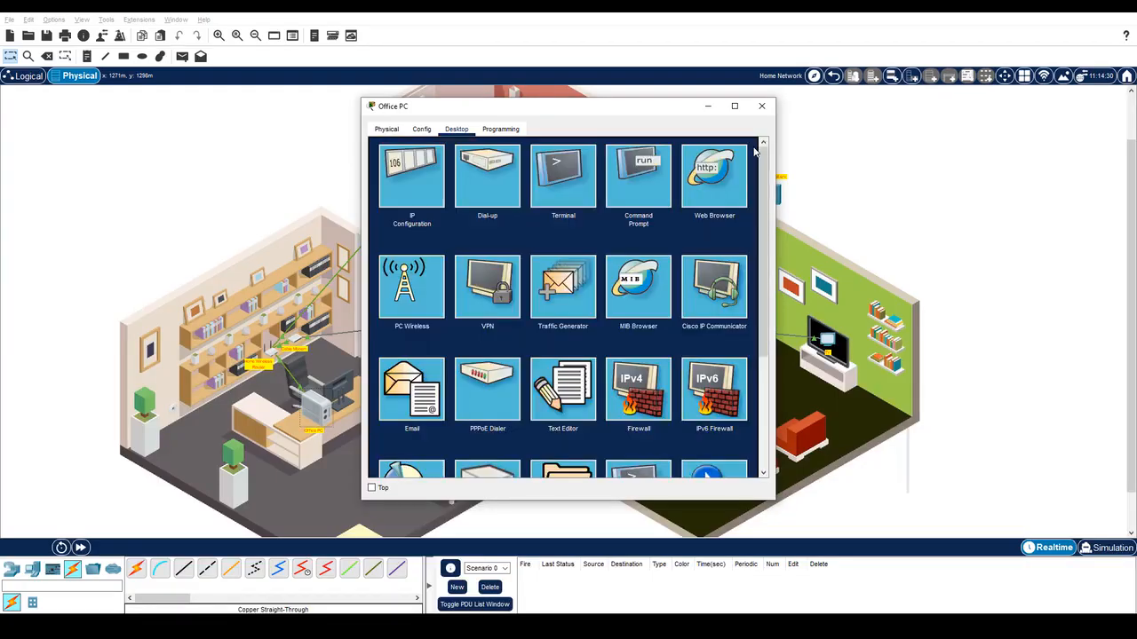
{"action": "left_click", "coordinate": [715, 181]}
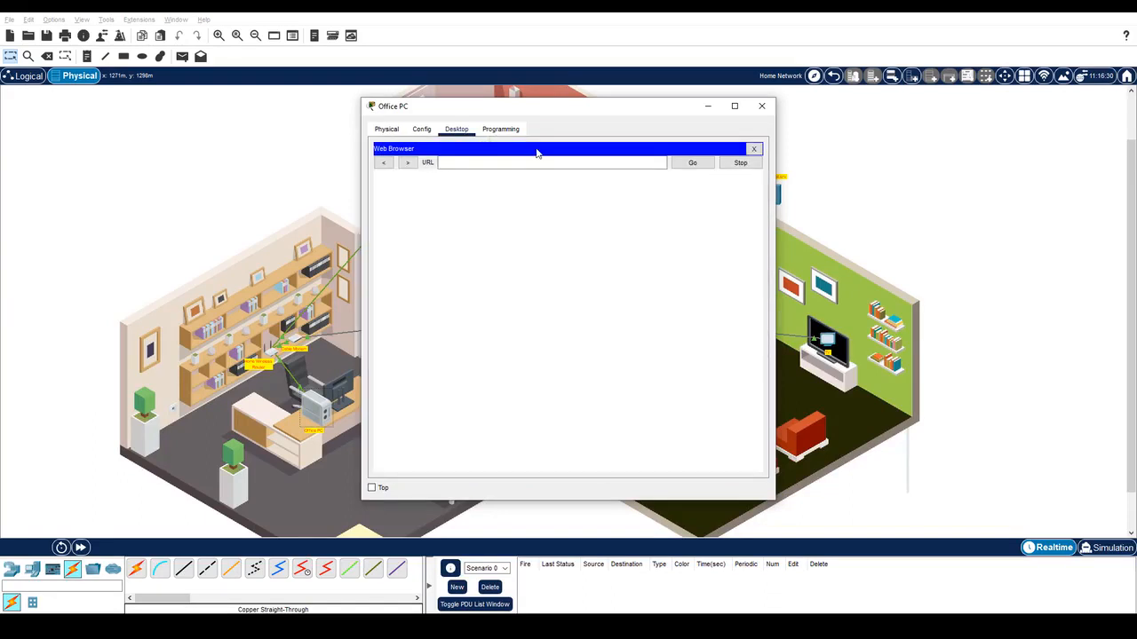
{"action": "left_click", "coordinate": [471, 166]}
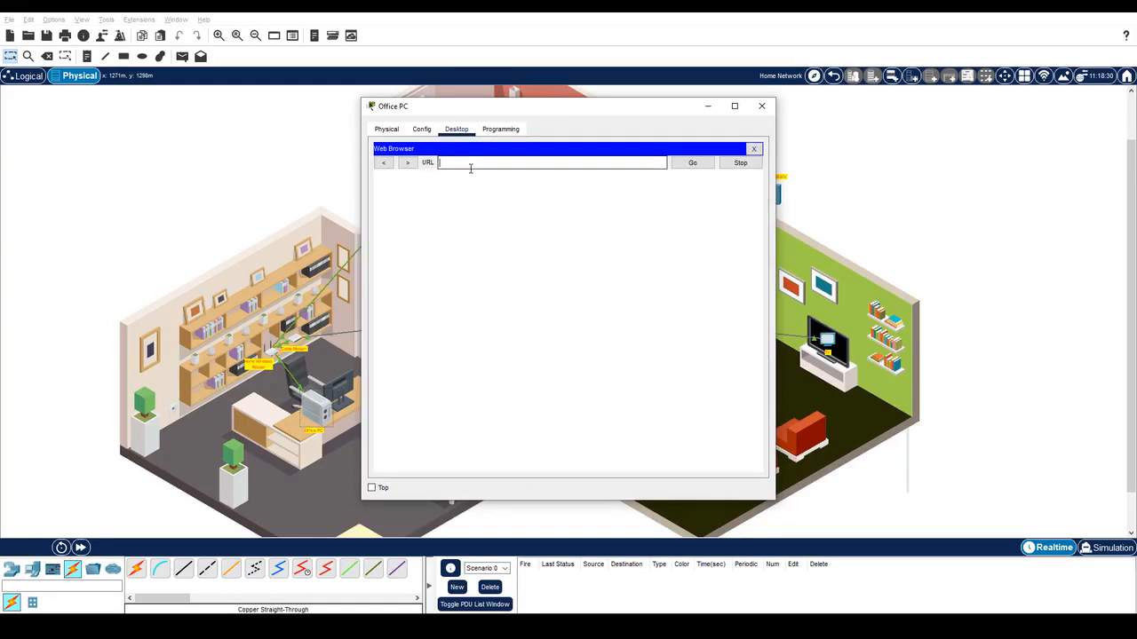
{"action": "type", "text": "192.168.0.1"}
{"action": "key", "text": "Return"}
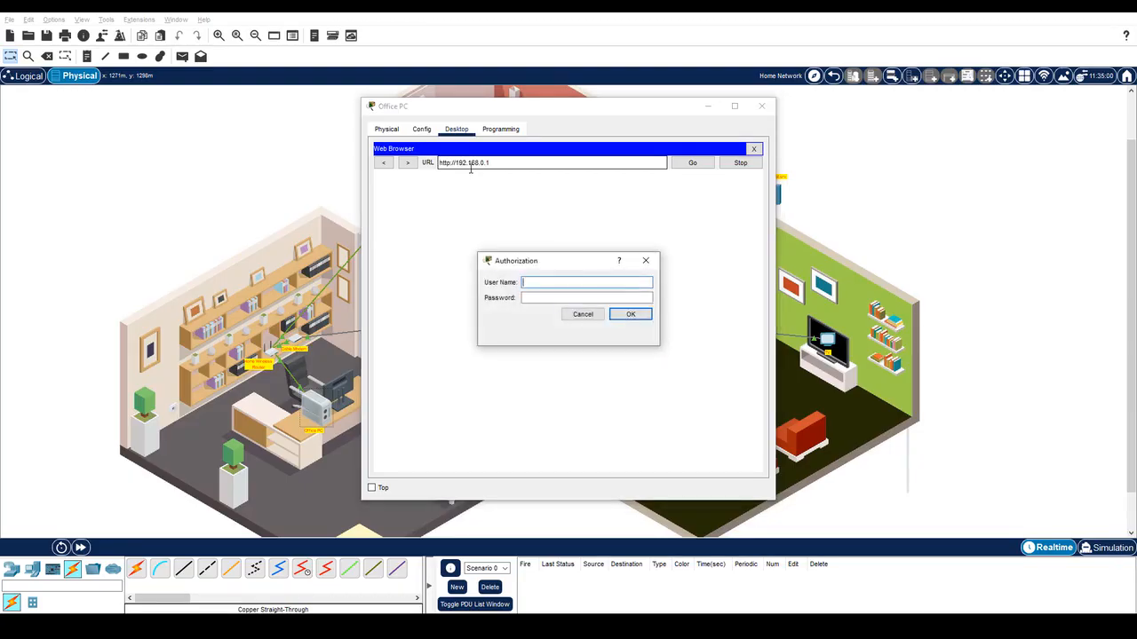
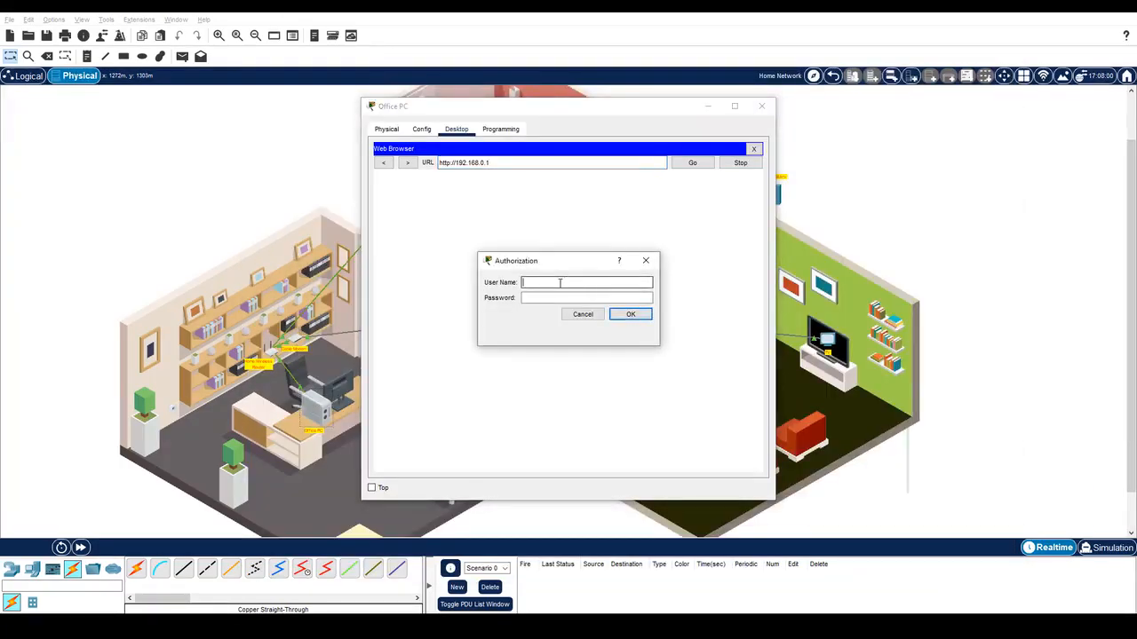
Log in to the router's web page as admin with the default password.
{"action": "key", "text": "Tab"}
{"action": "type", "text": "admin"}
{"action": "left_click", "coordinate": [629, 315]}
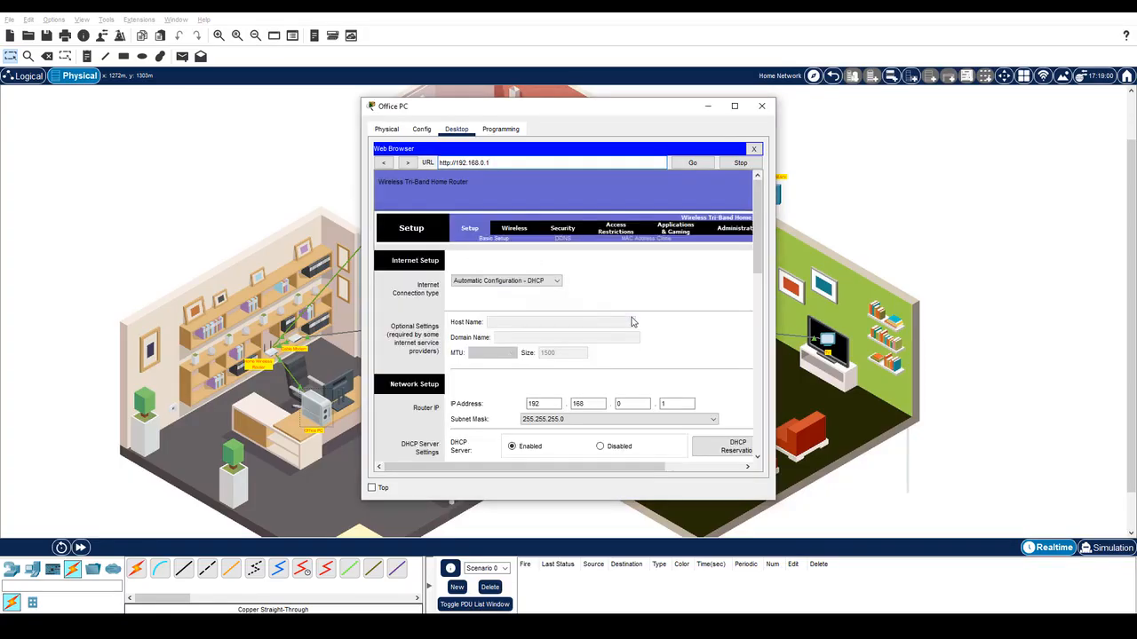
Enlarge the Office PC window and change the DHCP maximum number of users from 50 to 10.
{"action": "left_click_drag", "start_coordinate": [363, 98], "coordinate": [232, 10]}
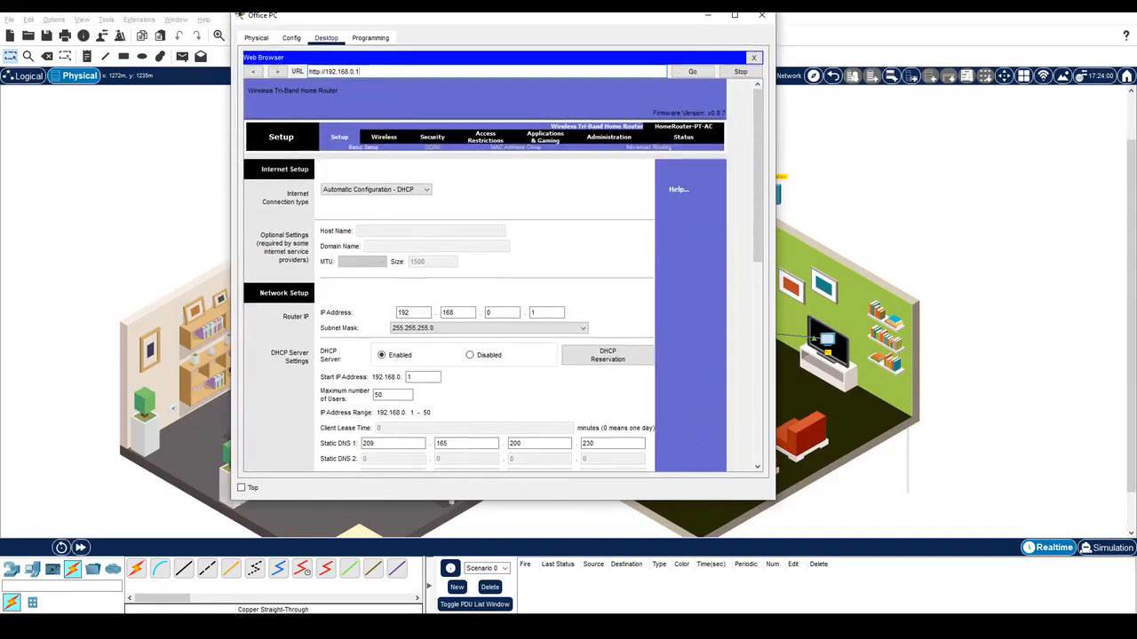
{"action": "left_click_drag", "start_coordinate": [773, 501], "coordinate": [819, 601]}
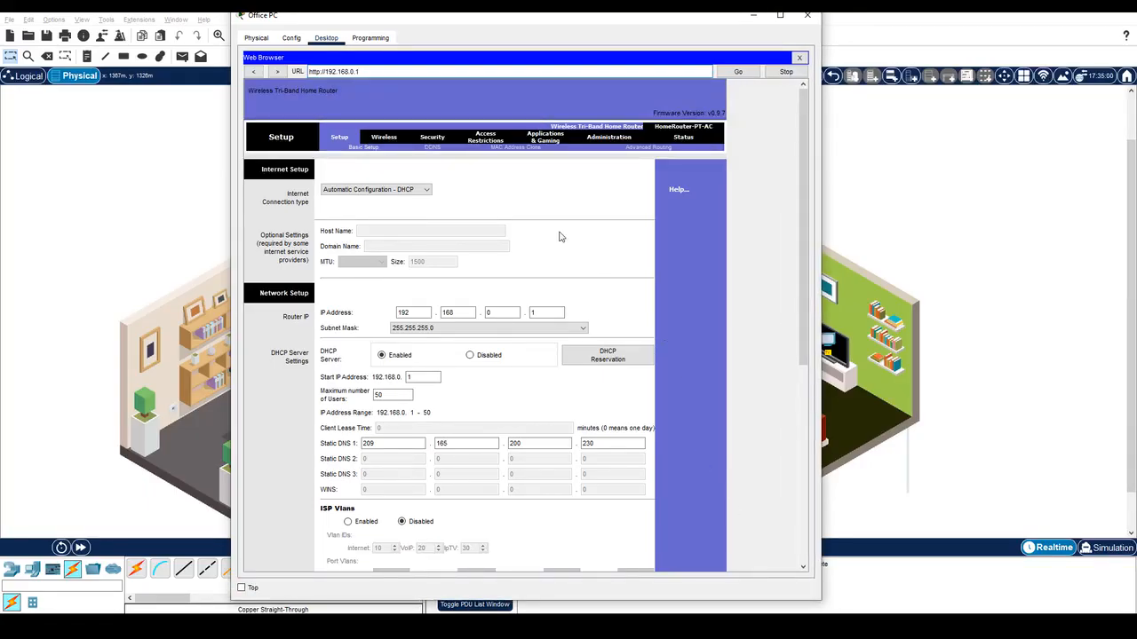
{"action": "left_click", "coordinate": [377, 140]}
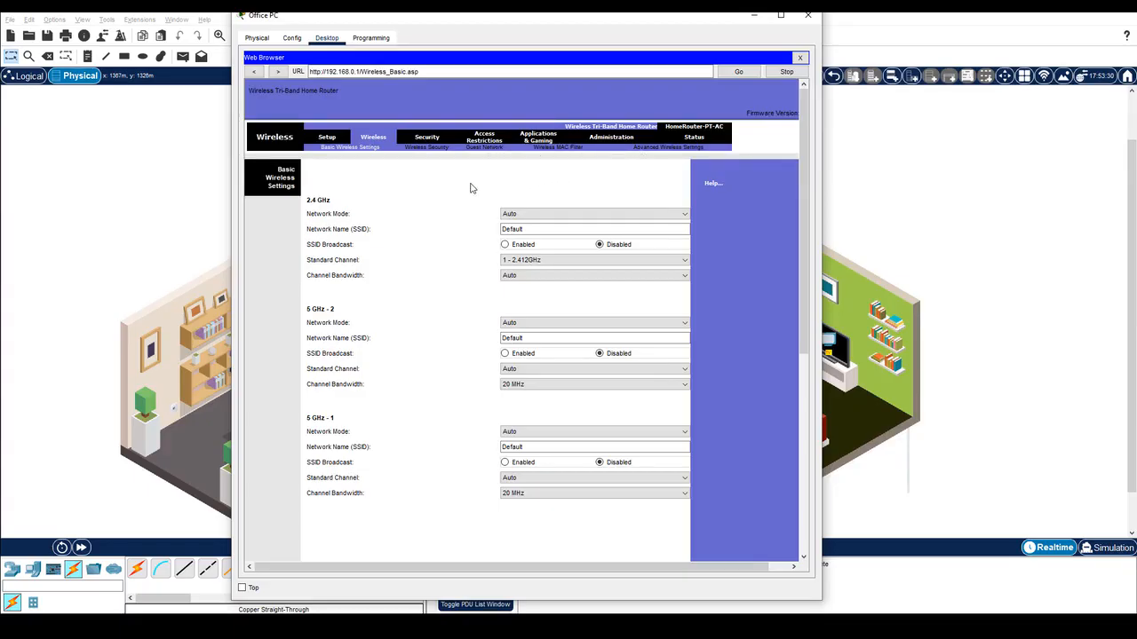
{"action": "left_click", "coordinate": [323, 140]}
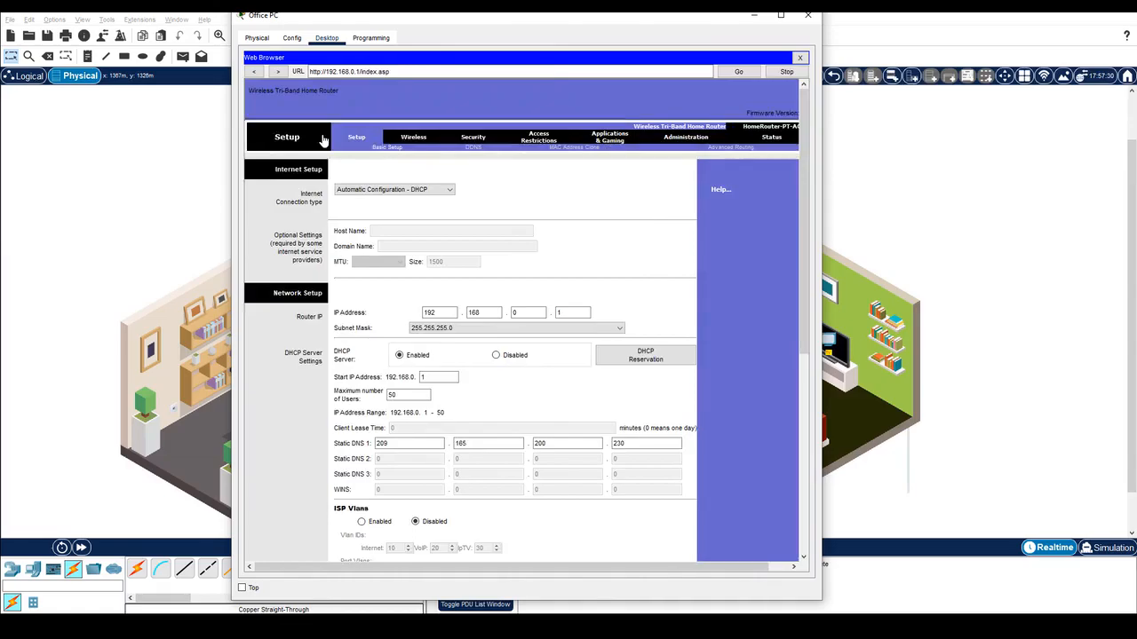
{"action": "left_click_drag", "start_coordinate": [424, 394], "coordinate": [367, 391]}
{"action": "type", "text": "10"}
{"action": "scroll", "coordinate": [513, 413], "scroll_direction": "down", "scroll_amount": 10}
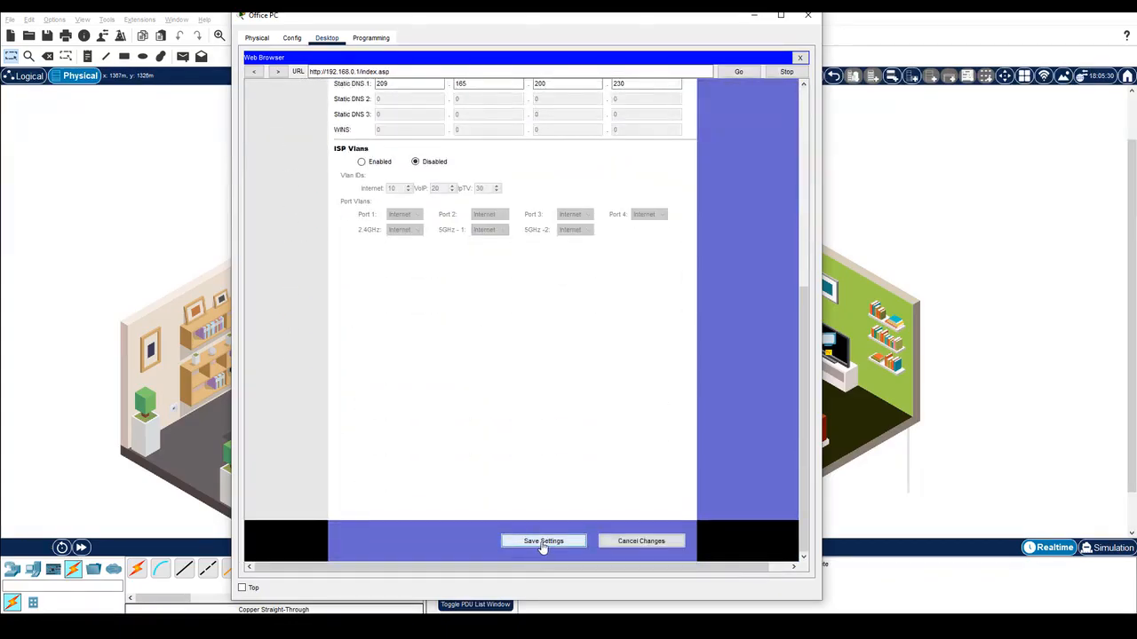
Save the DHCP change and reload the router page at 192.168.0.1 without /apply.cgi.
{"action": "left_click", "coordinate": [543, 543]}
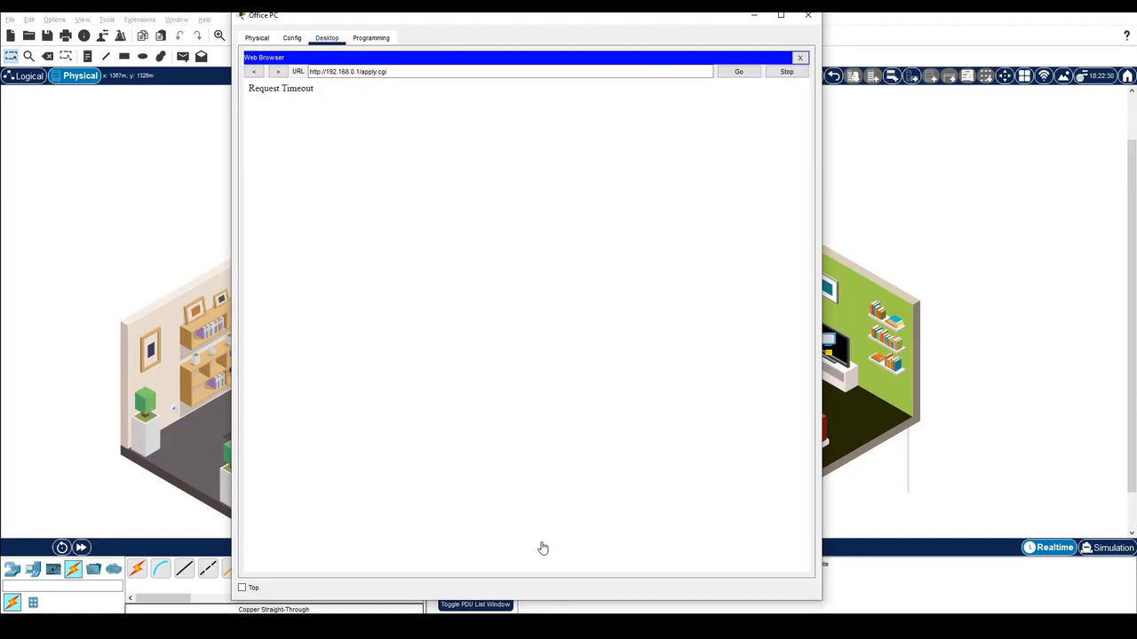
{"action": "left_click", "coordinate": [396, 73]}
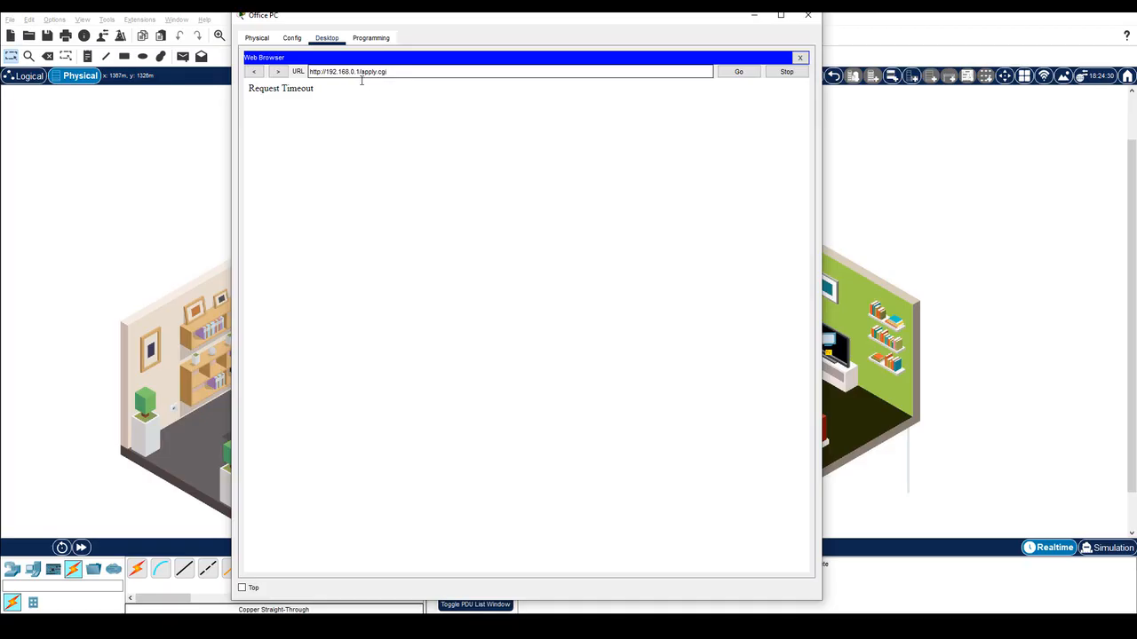
{"action": "left_click_drag", "start_coordinate": [361, 81], "coordinate": [391, 76]}
{"action": "key", "text": "BackSpace"}
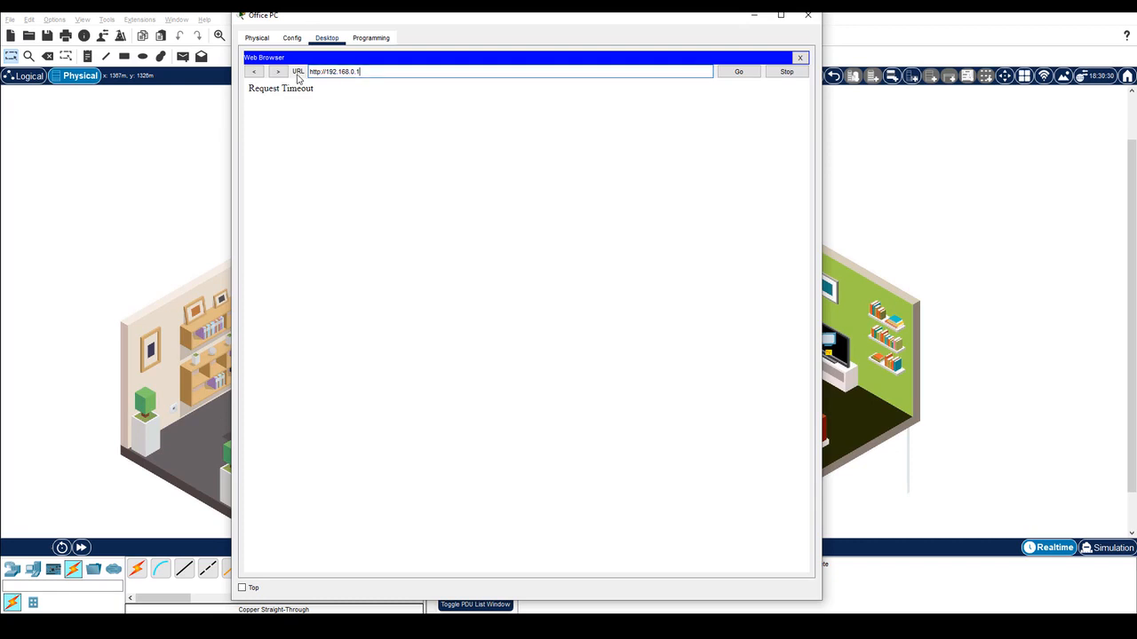
{"action": "left_click", "coordinate": [736, 71]}
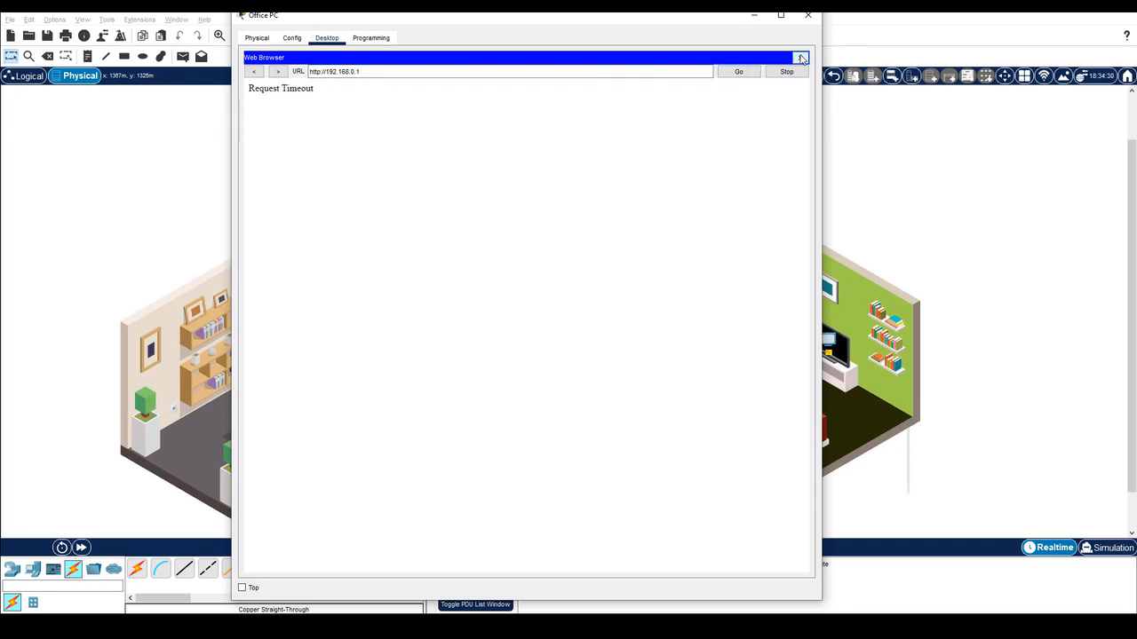
Renew the Office PC's DHCP lease, getting 192.168.0.2 with gateway 192.168.0.1.
{"action": "left_click", "coordinate": [800, 57]}
{"action": "left_click", "coordinate": [313, 97]}
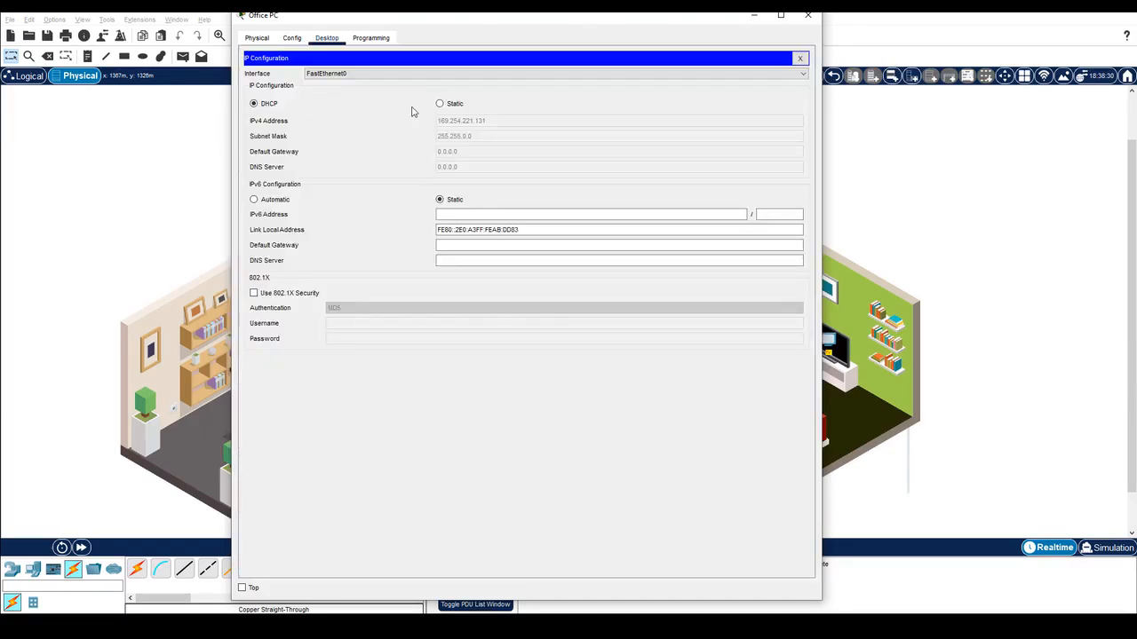
{"action": "left_click", "coordinate": [440, 104]}
{"action": "left_click", "coordinate": [254, 104]}
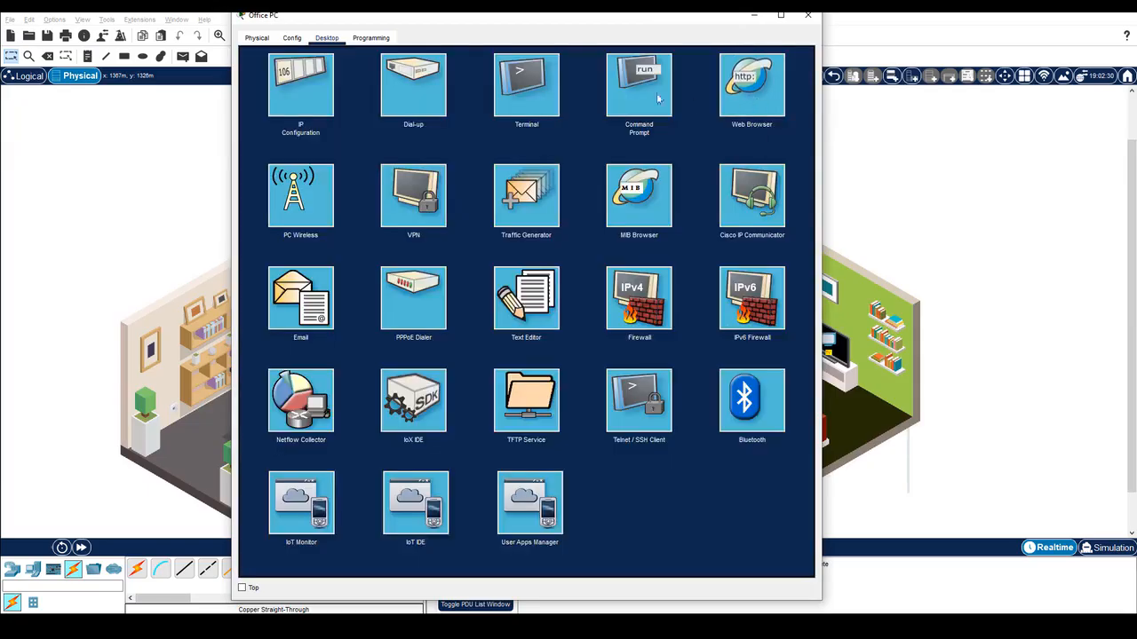
{"action": "left_click", "coordinate": [751, 84]}
Browse to 192.168.0.1 on the Office PC and log in to the router as admin.
{"action": "left_click", "coordinate": [499, 72]}
{"action": "type", "text": "192.168.0.1"}
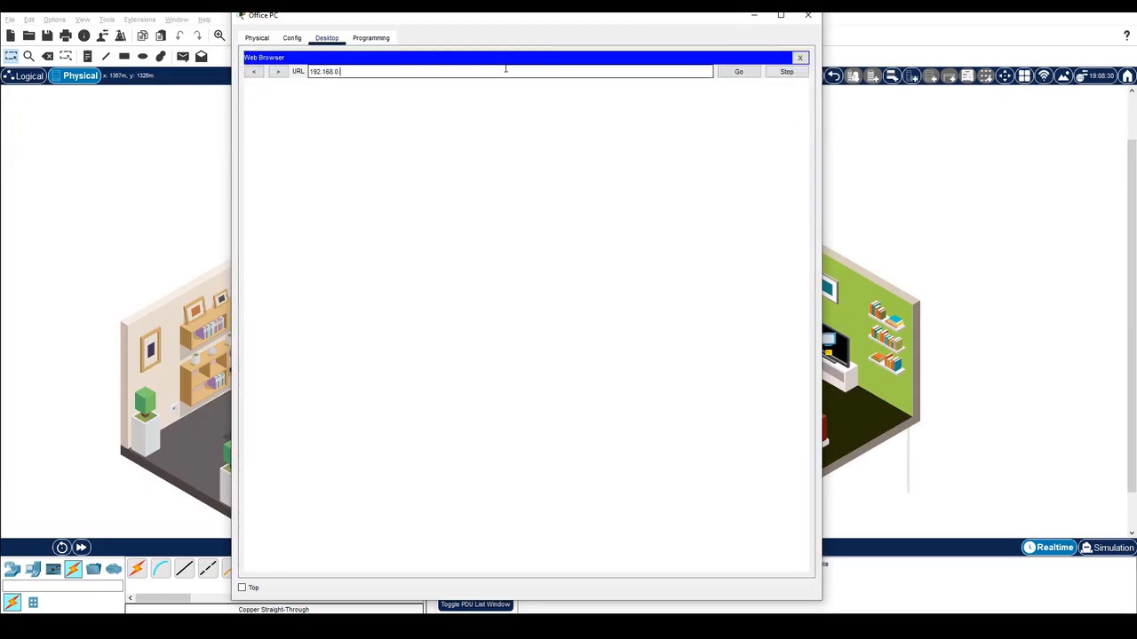
{"action": "type", "text": "a"}
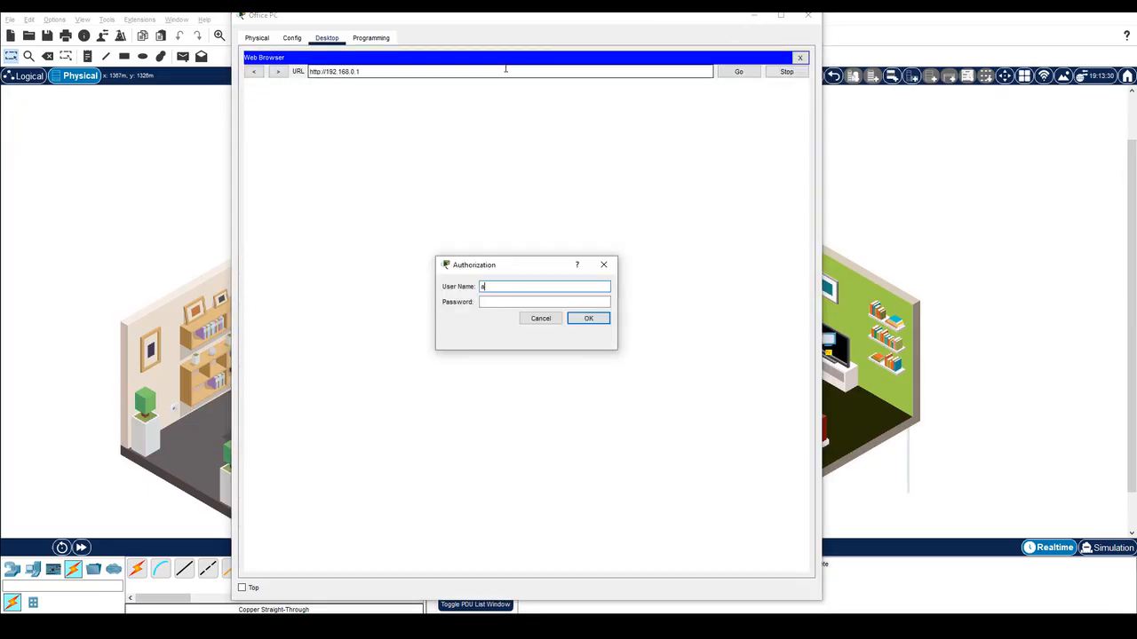
{"action": "type", "text": "dmin"}
{"action": "key", "text": "Tab"}
{"action": "type", "text": "admin"}
{"action": "key", "text": "Return"}
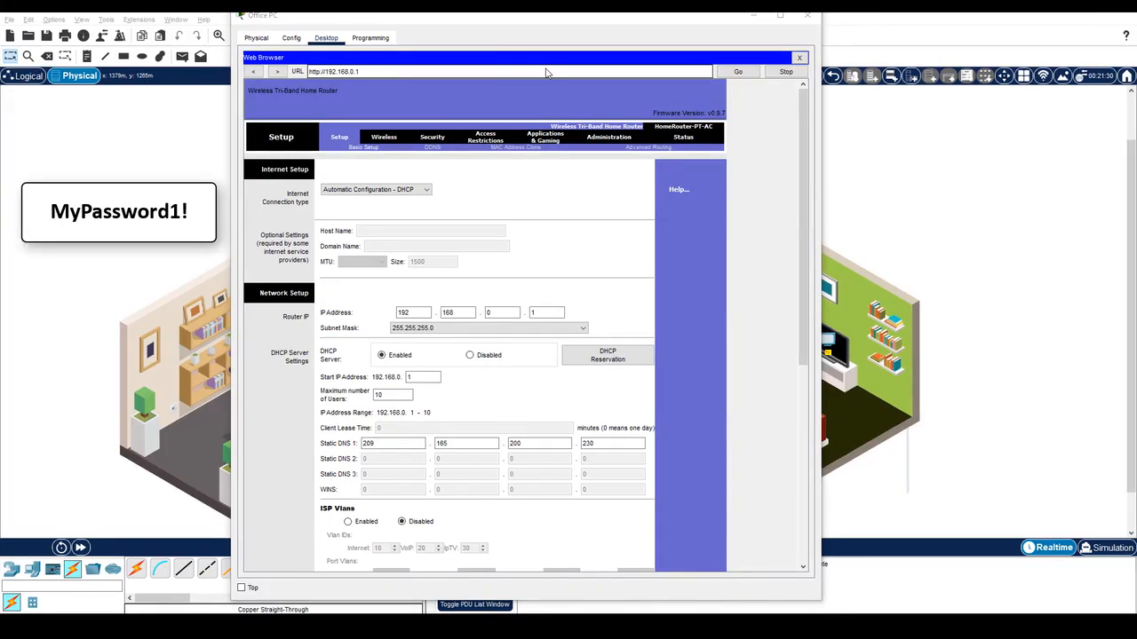
On the Administration page, enter the new router password in Router Password and Re-enter.
{"action": "left_click", "coordinate": [603, 139]}
{"action": "left_click", "coordinate": [459, 190]}
{"action": "double_click", "coordinate": [459, 190]}
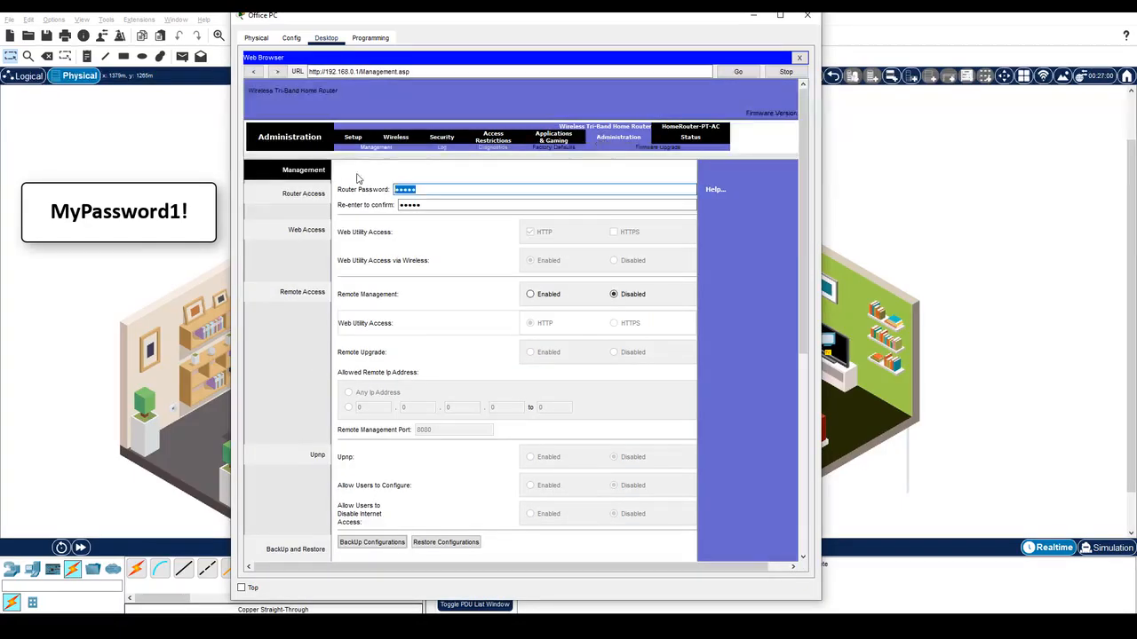
{"action": "type", "text": "MyPassword1!"}
{"action": "key", "text": "Tab"}
{"action": "type", "text": "MyPassword1!"}
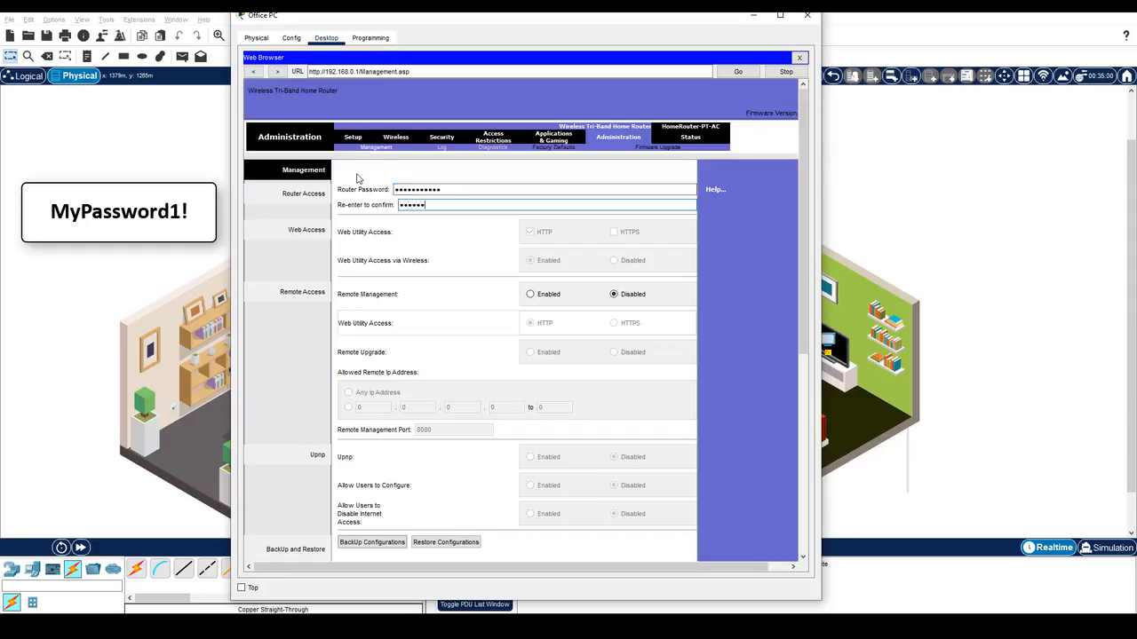
{"action": "scroll", "coordinate": [436, 257], "scroll_direction": "down", "scroll_amount": 10}
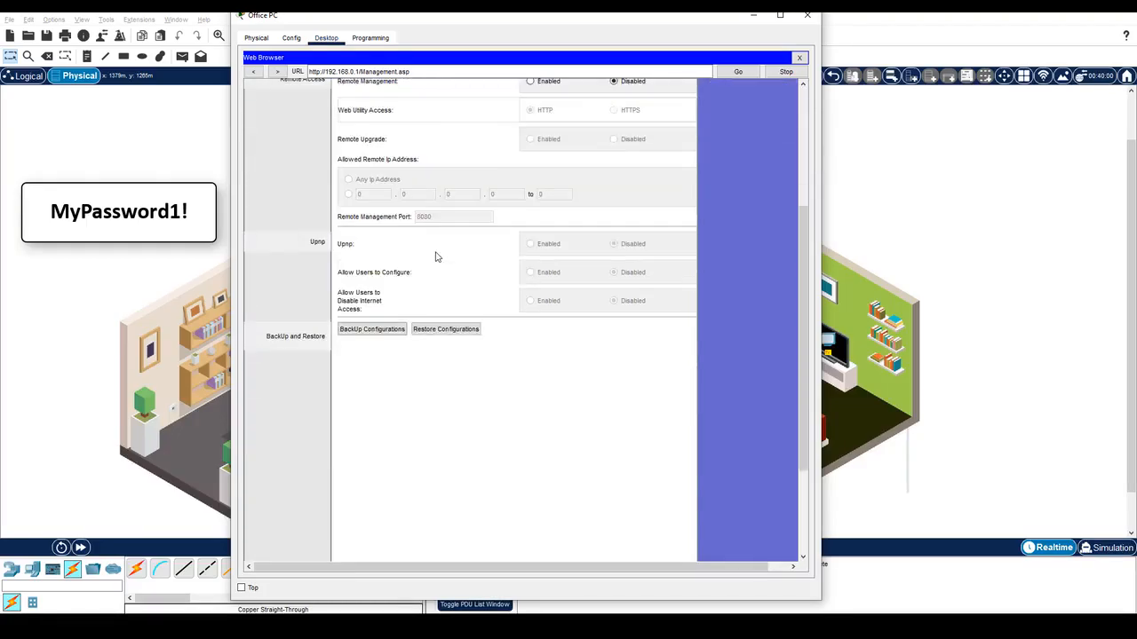
Save the new router password, re-authenticate as admin, and continue back to the Management page.
{"action": "left_click", "coordinate": [534, 540]}
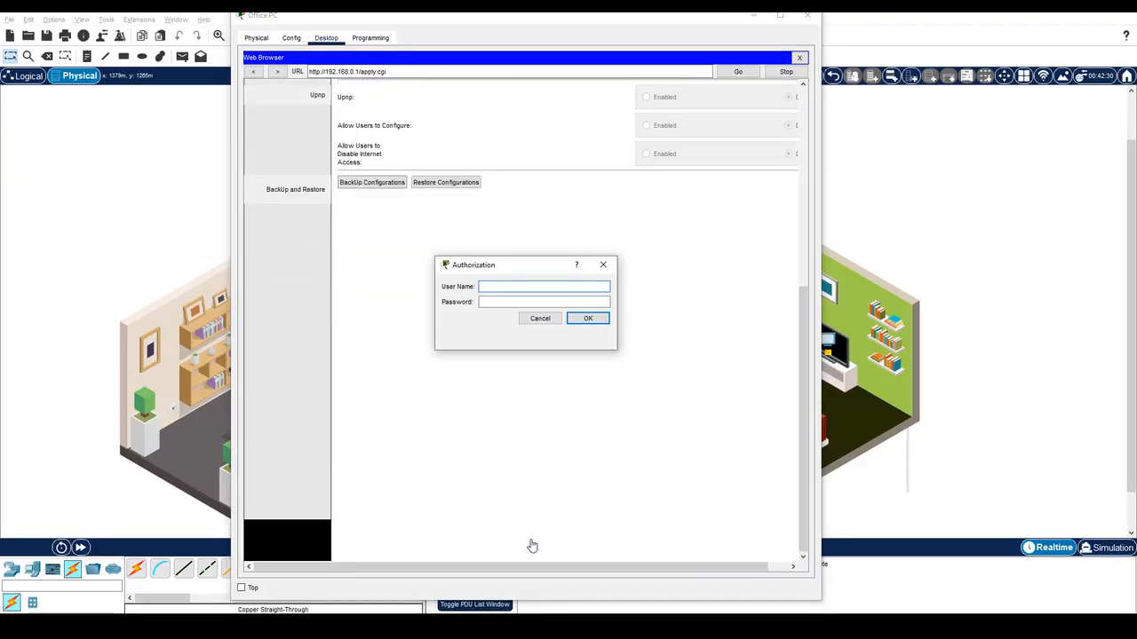
{"action": "type", "text": "admin"}
{"action": "key", "text": "Tab"}
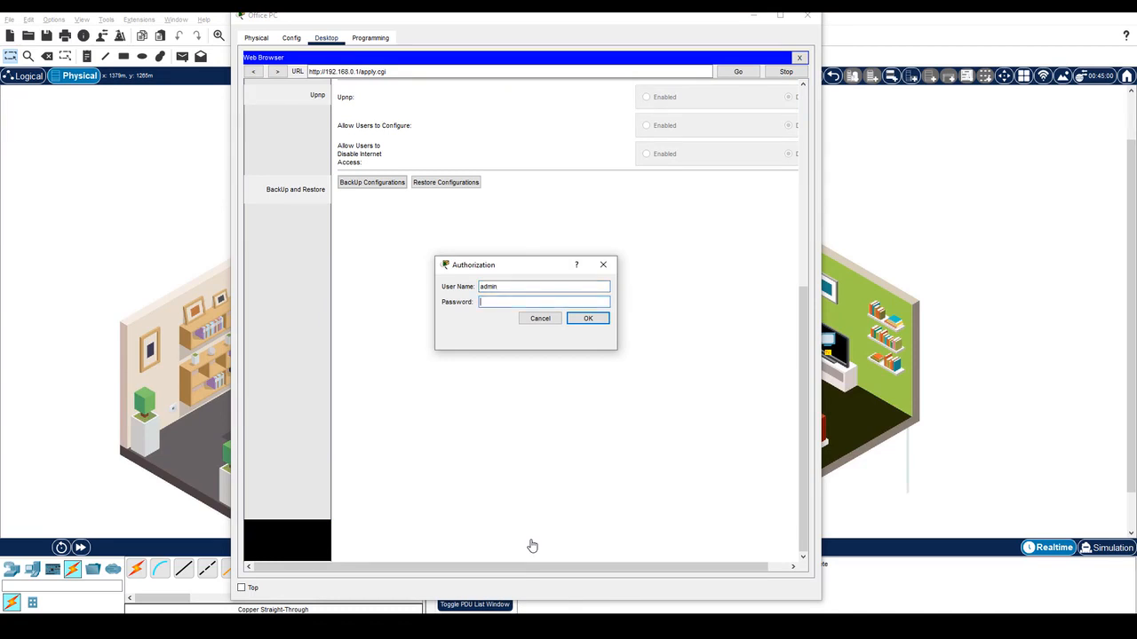
{"action": "type", "text": "adPassword1"}
{"action": "key", "text": "Return"}
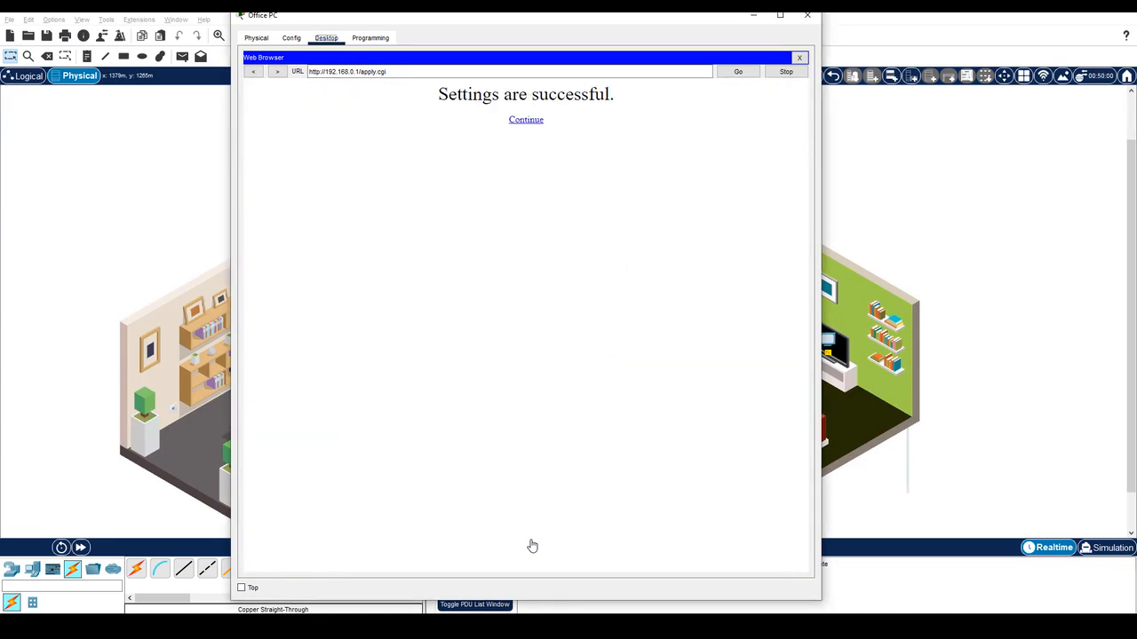
{"action": "left_click", "coordinate": [529, 124]}
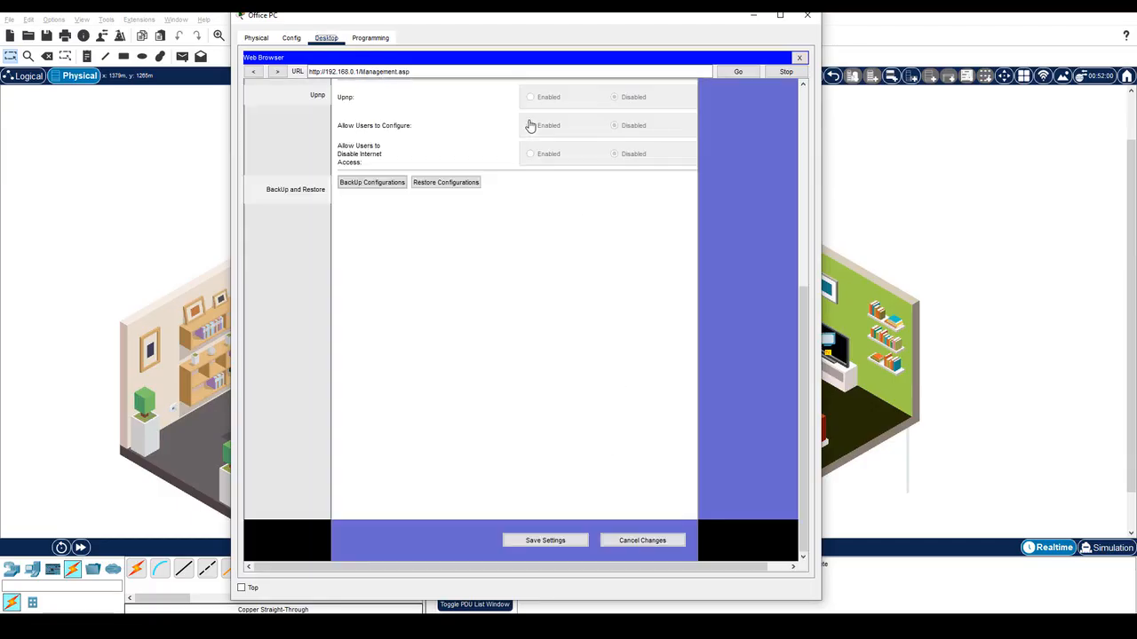
{"action": "left_click_drag", "start_coordinate": [808, 359], "coordinate": [810, 134]}
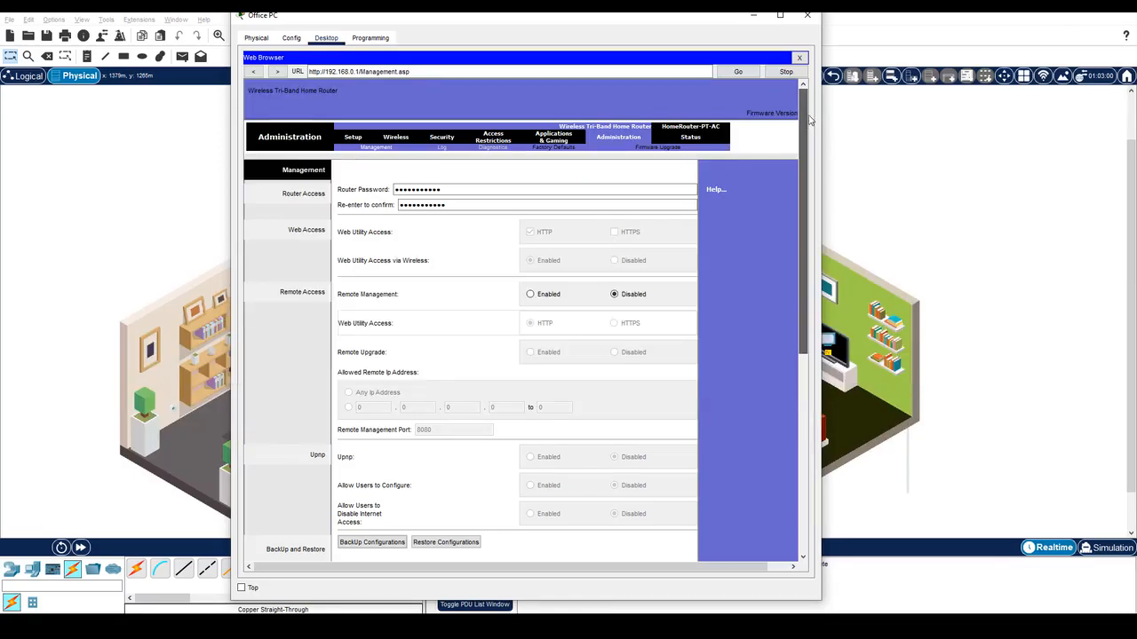
Name the 2.4 GHz network MyHome with SSID broadcast enabled and save the wireless settings.
{"action": "left_click", "coordinate": [392, 139]}
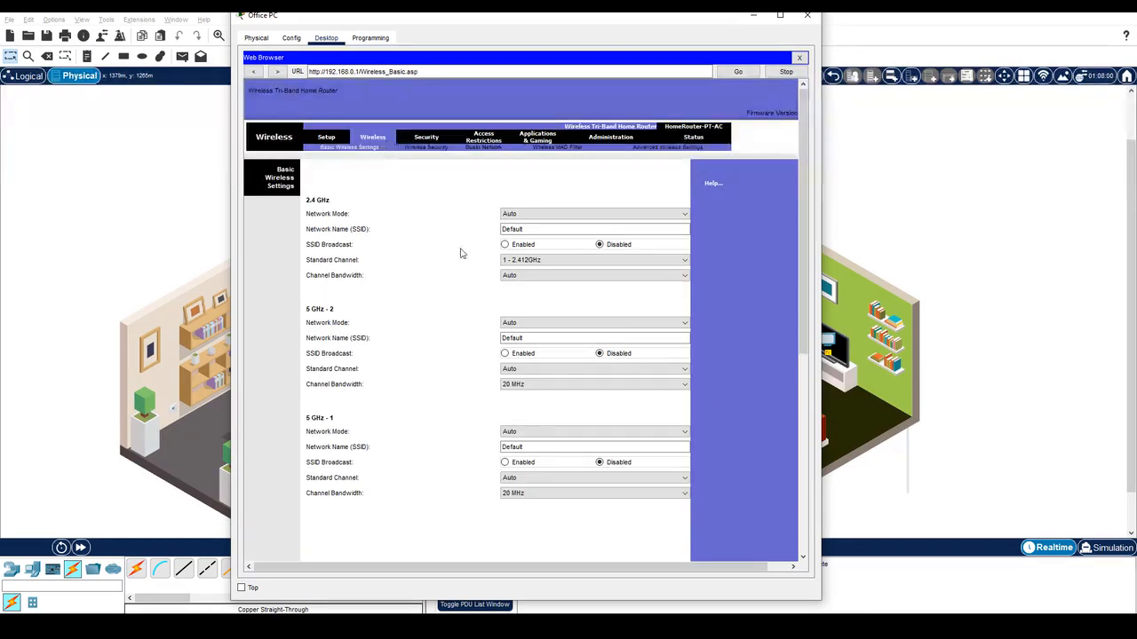
{"action": "left_click", "coordinate": [504, 244]}
{"action": "double_click", "coordinate": [553, 229]}
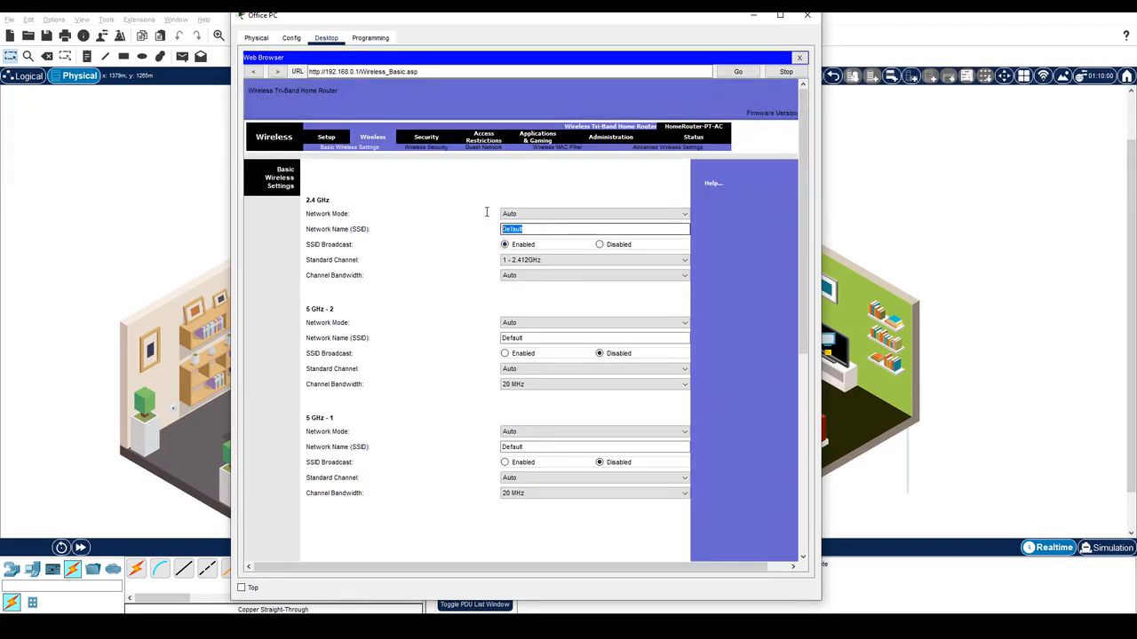
{"action": "type", "text": "My"}
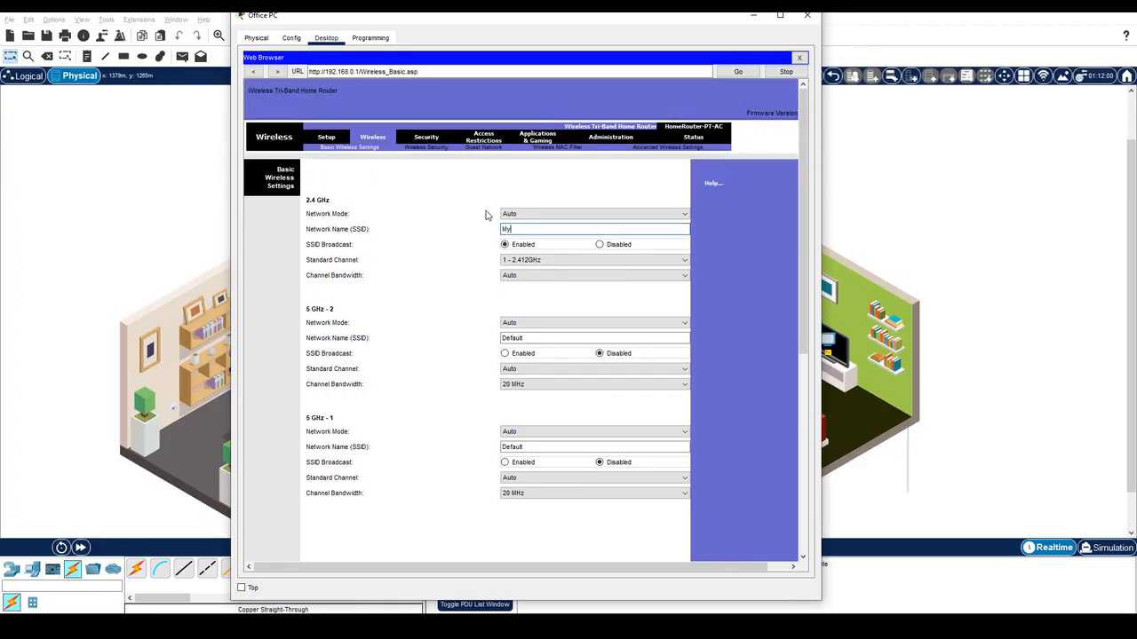
{"action": "type", "text": "Home"}
{"action": "scroll", "coordinate": [467, 355], "scroll_direction": "down", "scroll_amount": 5}
{"action": "left_click", "coordinate": [528, 541]}
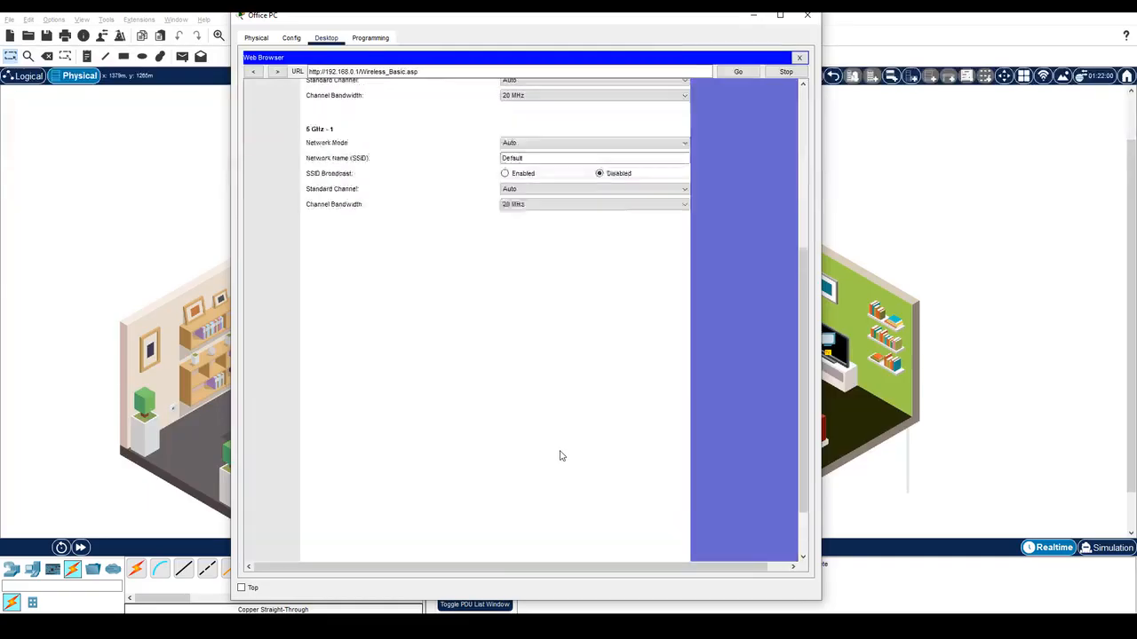
{"action": "scroll", "coordinate": [559, 456], "scroll_direction": "up", "scroll_amount": 5}
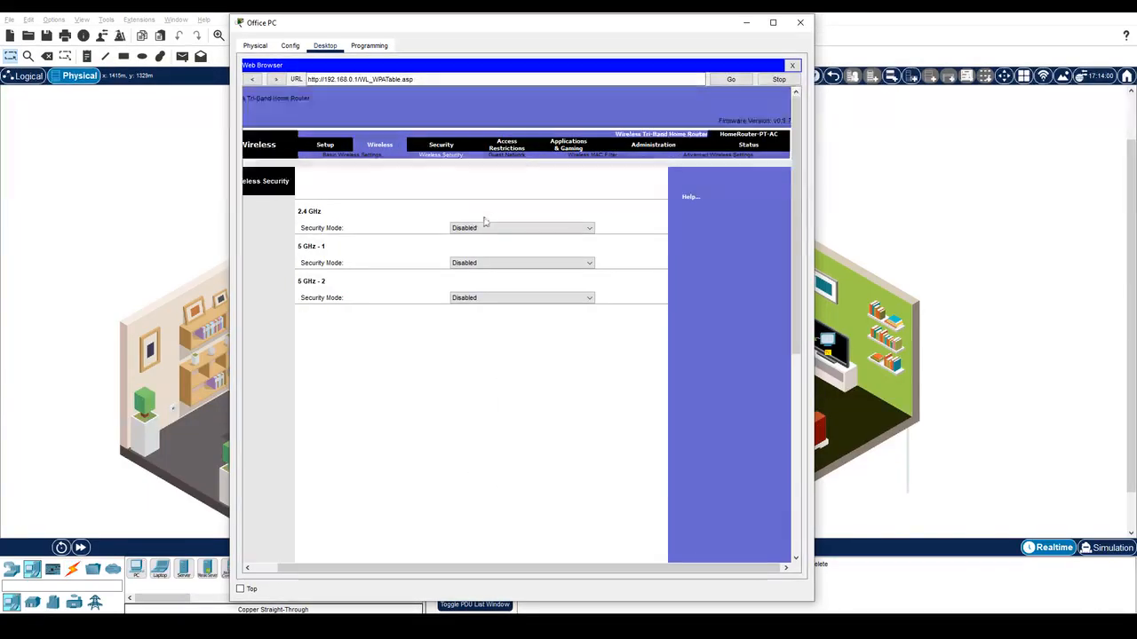
Set 2.4 GHz security to WPA2 Personal with a Wi-Fi passphrase, save, and close the Office PC.
{"action": "left_click", "coordinate": [522, 228]}
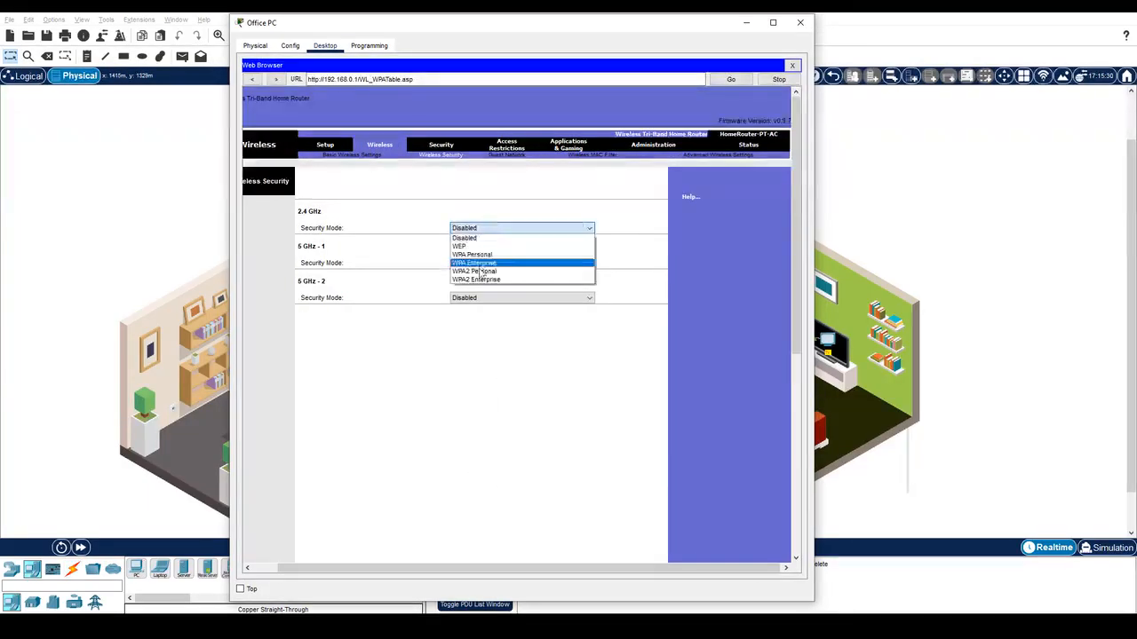
{"action": "left_click", "coordinate": [480, 271]}
{"action": "left_click", "coordinate": [516, 258]}
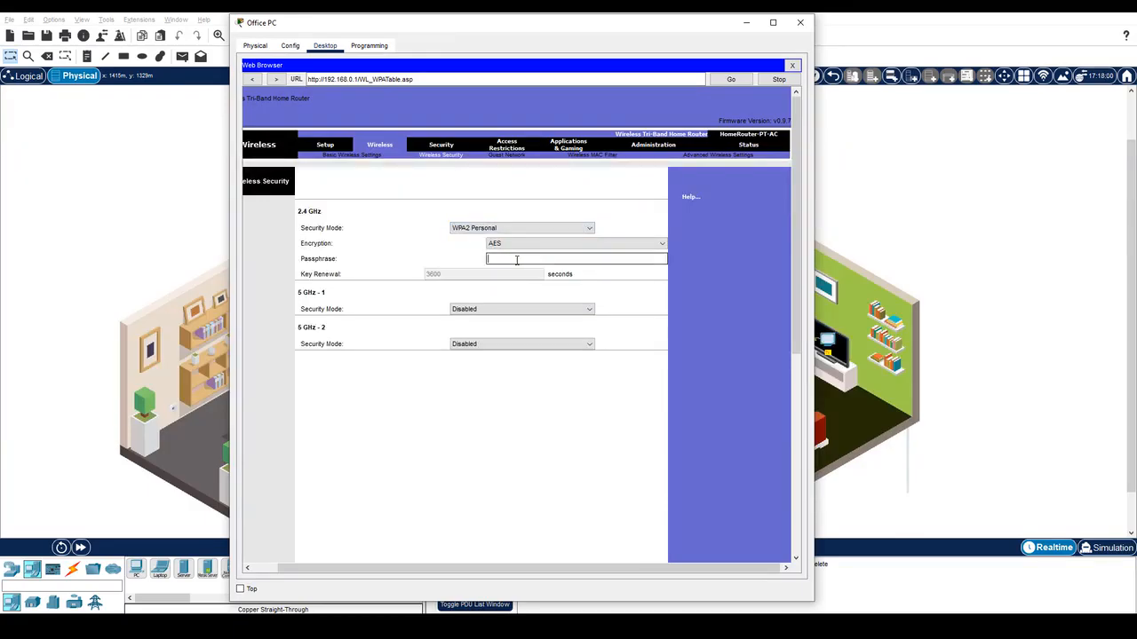
{"action": "type", "text": "MyPassPhrase1!"}
{"action": "scroll", "coordinate": [533, 329], "scroll_direction": "down", "scroll_amount": 10}
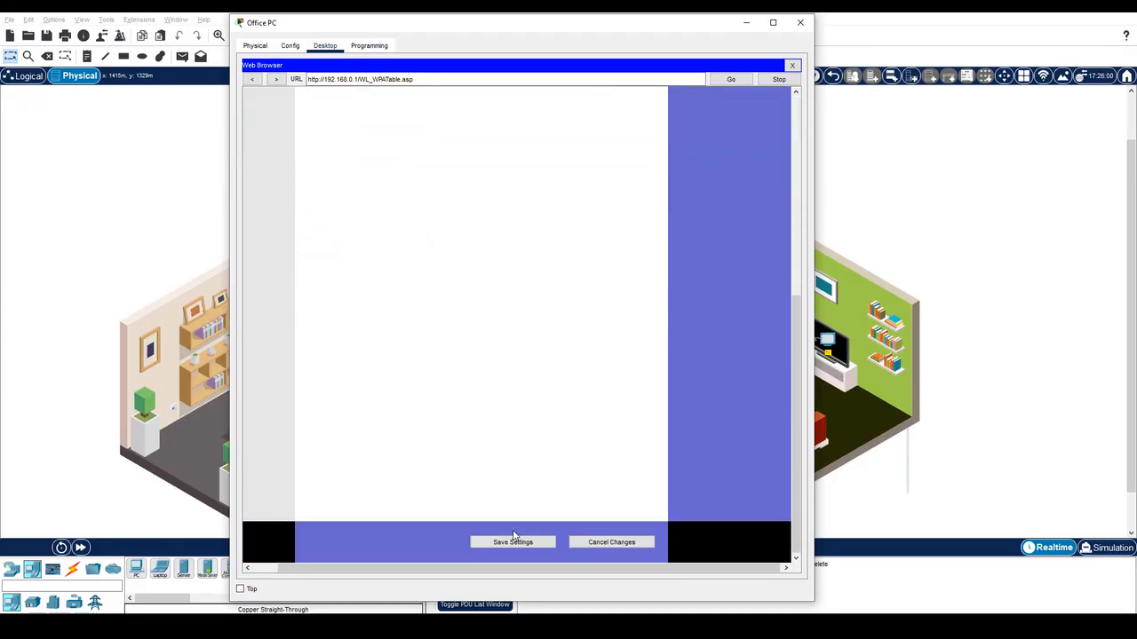
{"action": "left_click", "coordinate": [513, 543]}
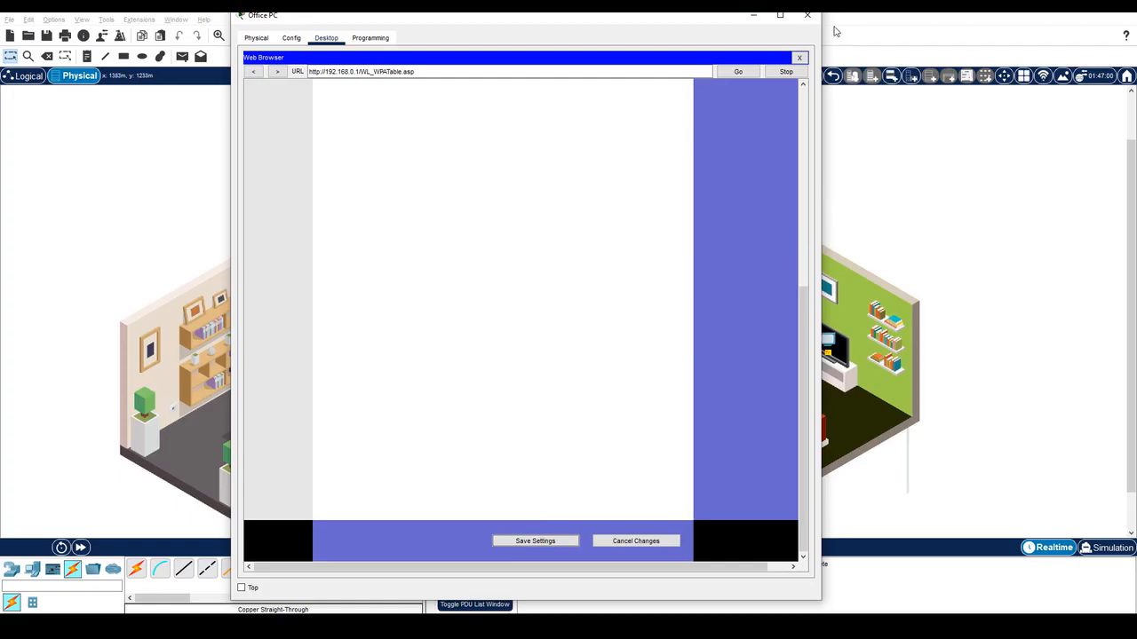
{"action": "left_click", "coordinate": [809, 17]}
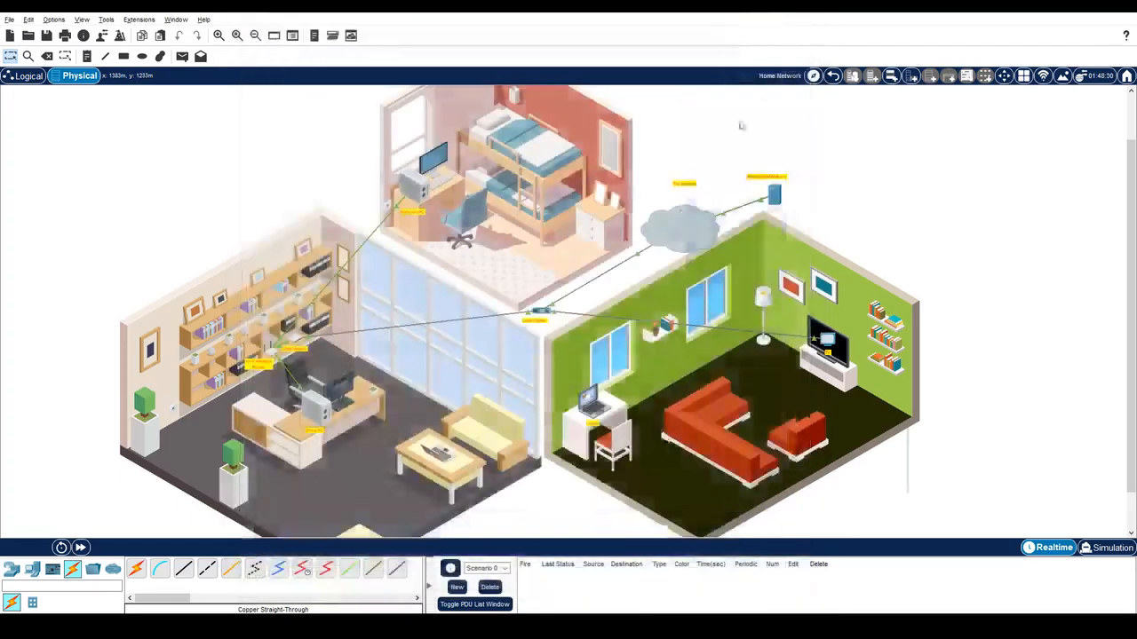
Join the Laptop to MyHome in PC Wireless using the WPA2 pre-shared key and check the link.
{"action": "left_click", "coordinate": [591, 409]}
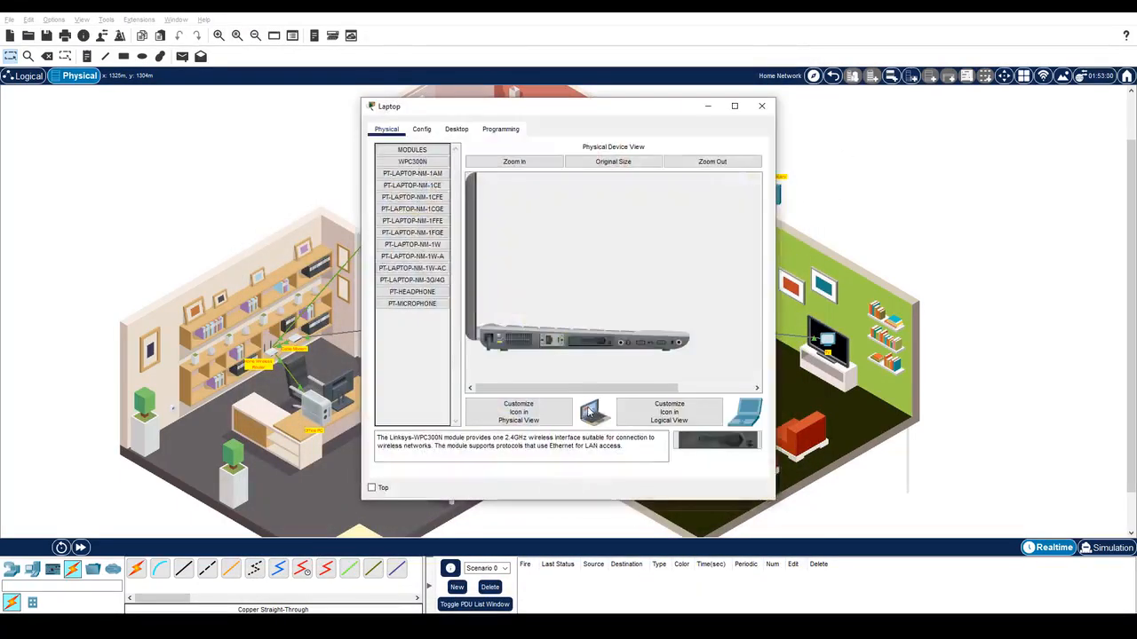
{"action": "left_click", "coordinate": [456, 128]}
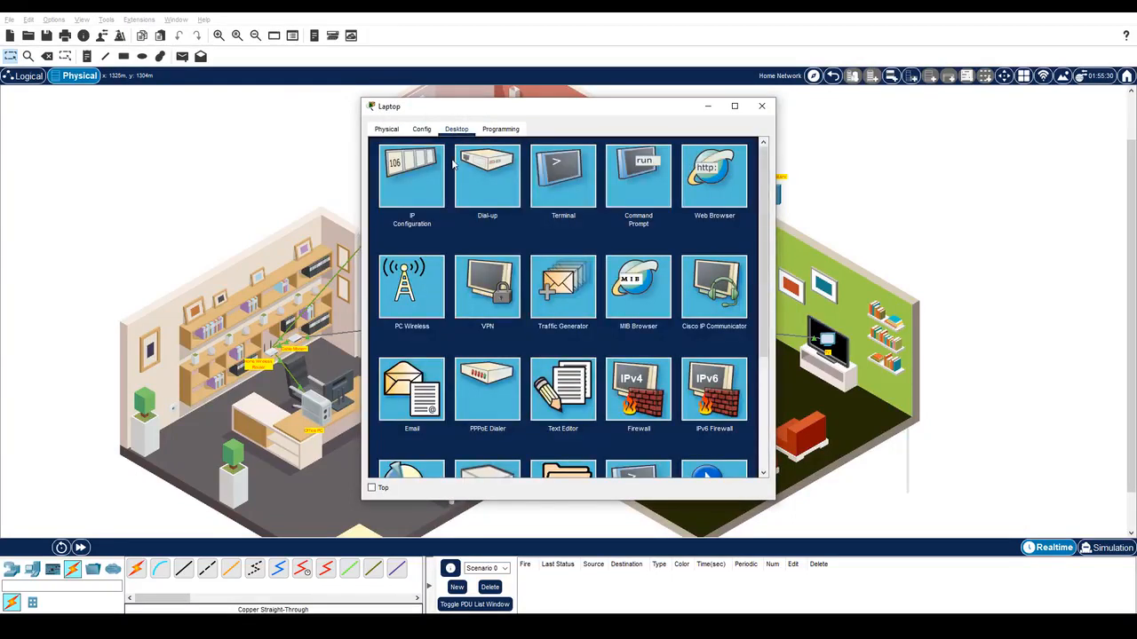
{"action": "left_click", "coordinate": [426, 282]}
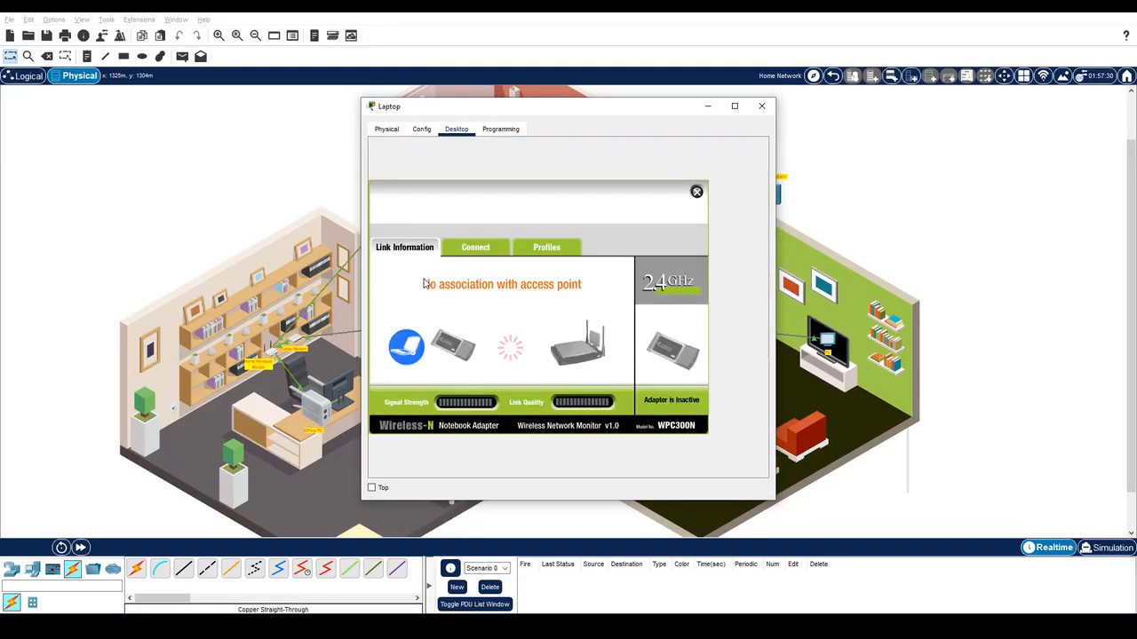
{"action": "left_click", "coordinate": [485, 248]}
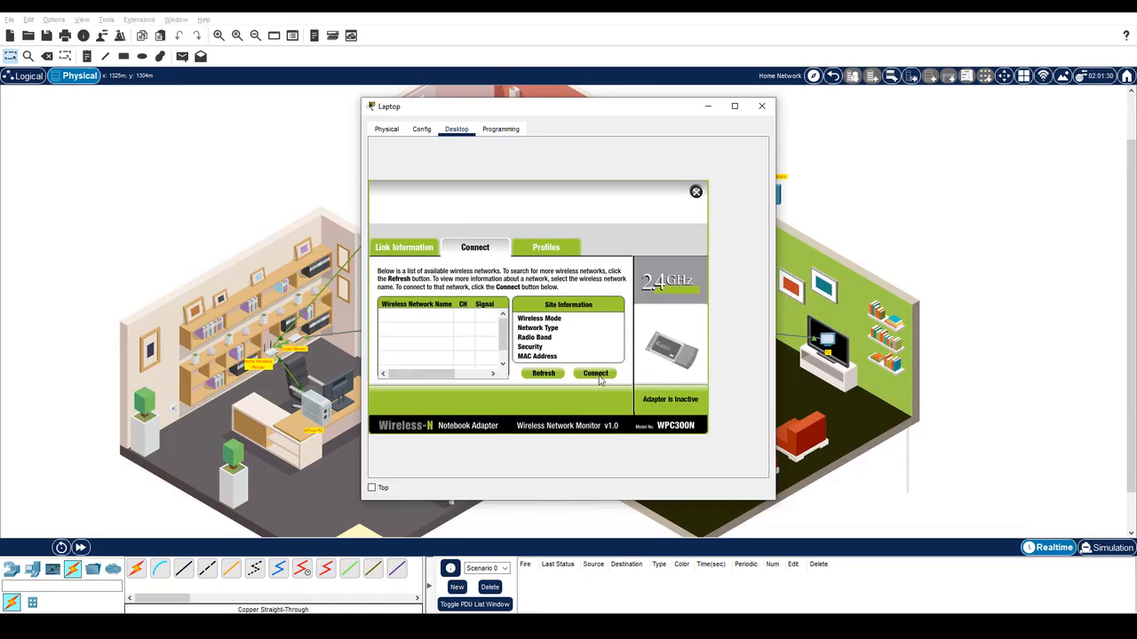
{"action": "left_click", "coordinate": [604, 379]}
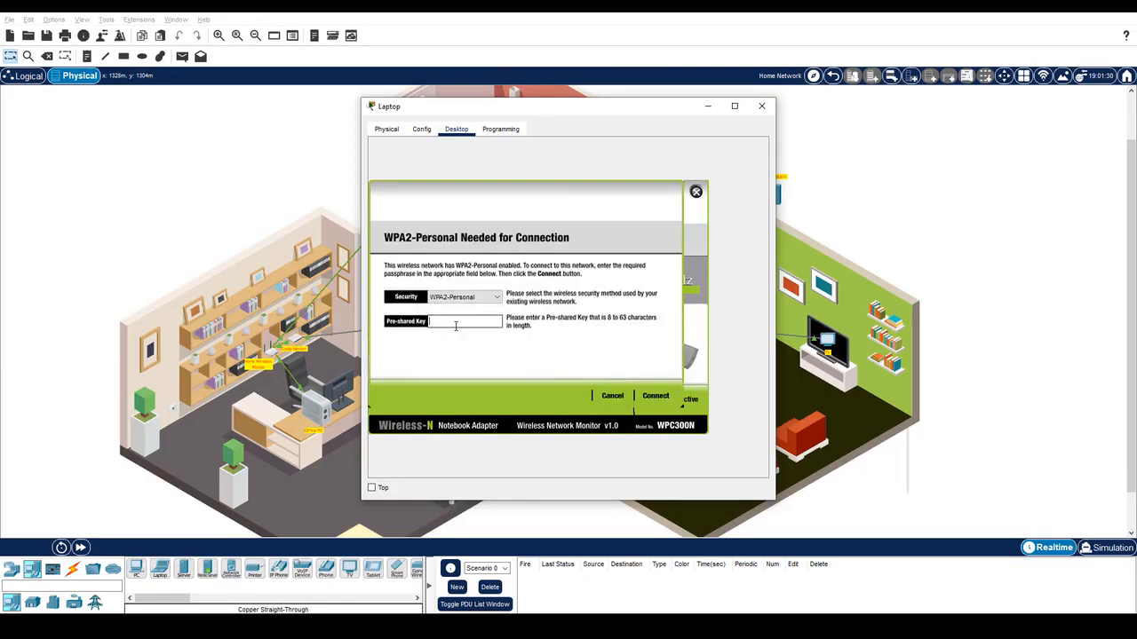
{"action": "type", "text": "MyPassPhrase1!"}
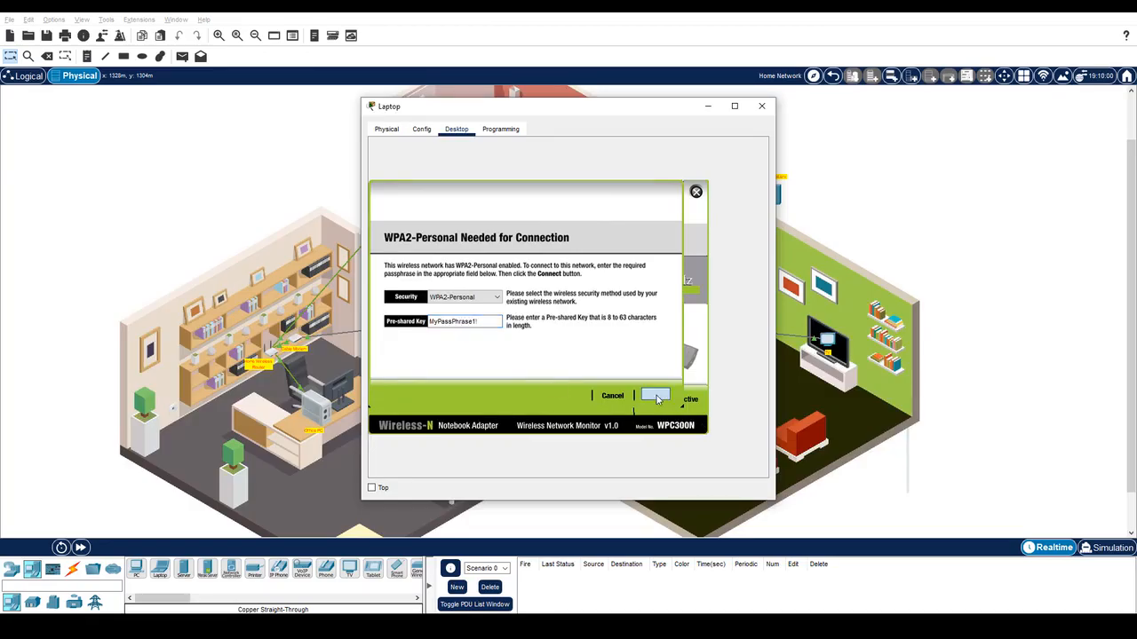
{"action": "left_click", "coordinate": [656, 396]}
{"action": "left_click", "coordinate": [398, 250]}
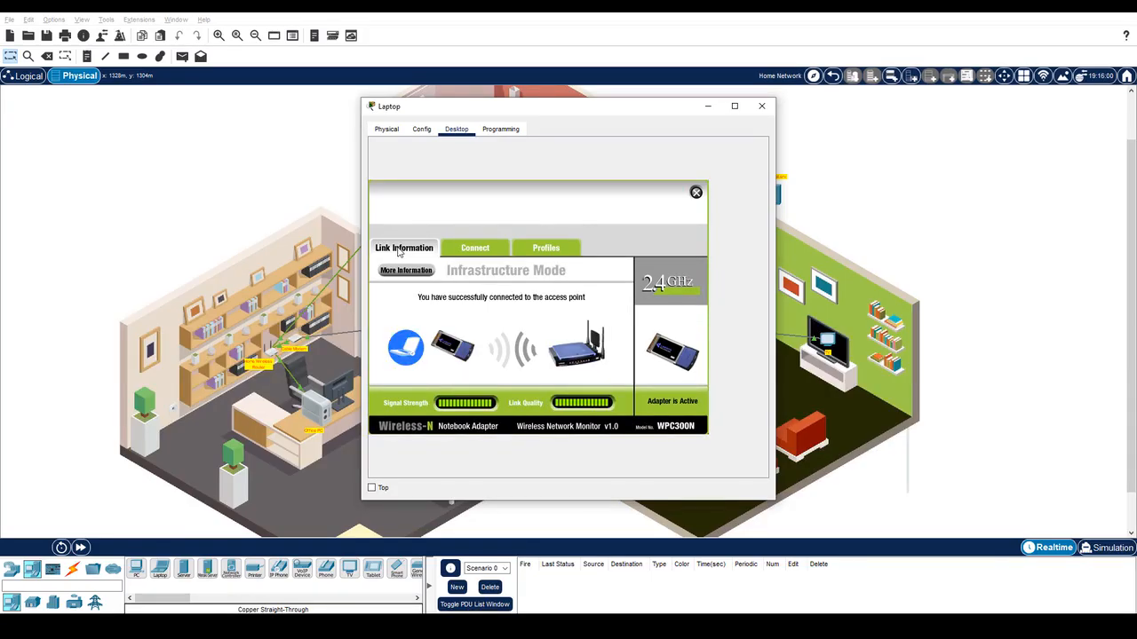
{"action": "left_click", "coordinate": [695, 192]}
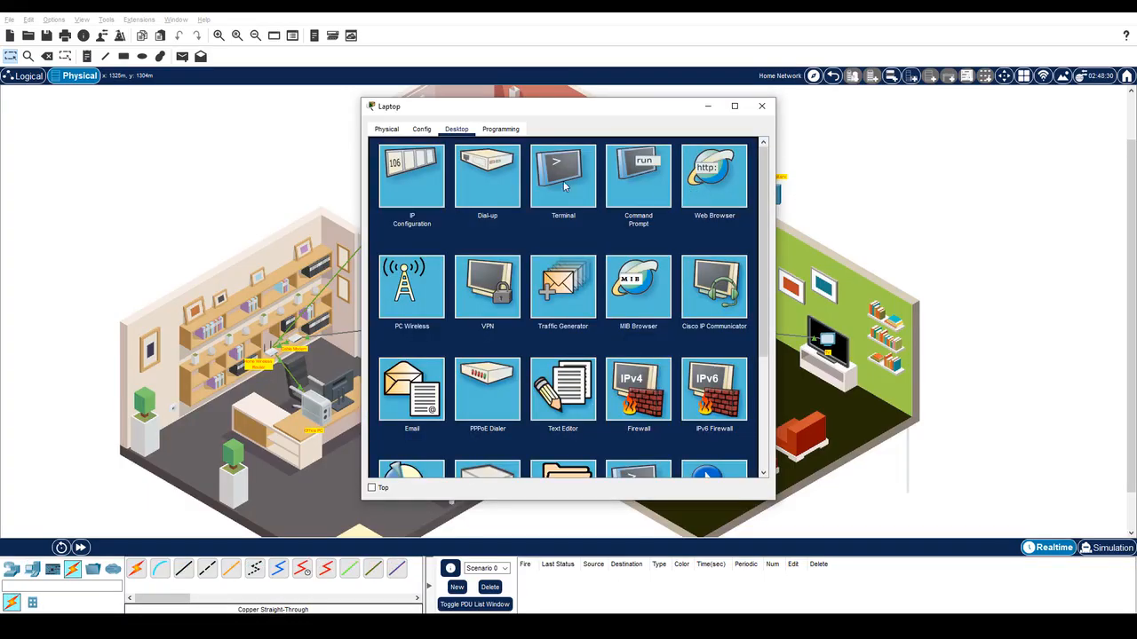
Switch the Laptop's IP configuration to DHCP, obtaining 192.168.0.3 with gateway 192.168.0.1.
{"action": "left_click", "coordinate": [418, 185]}
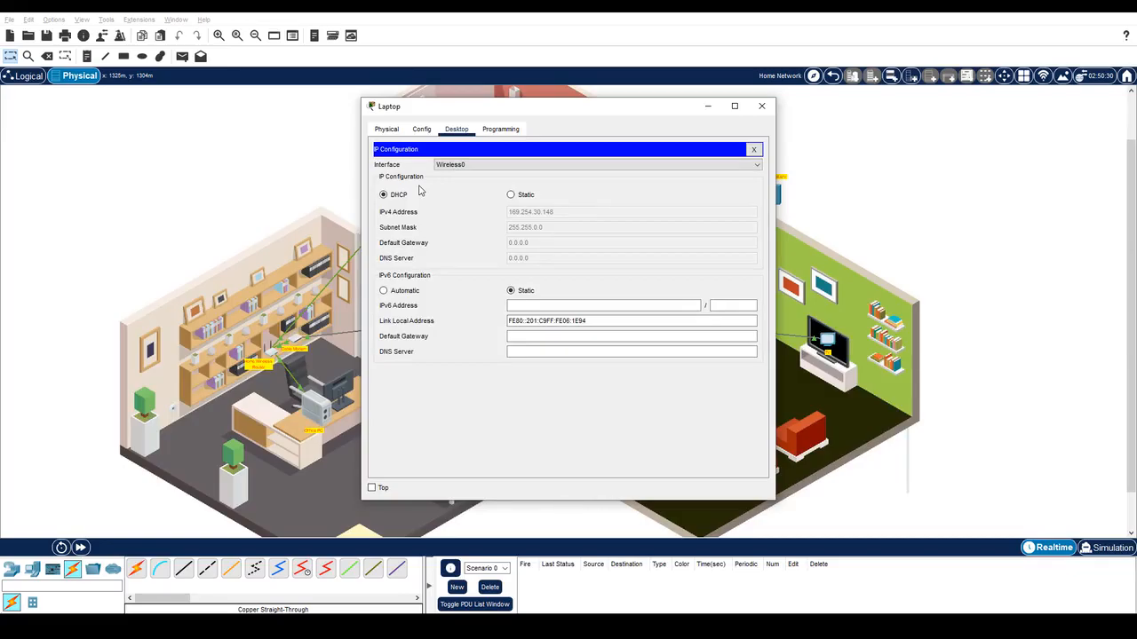
{"action": "left_click", "coordinate": [511, 196]}
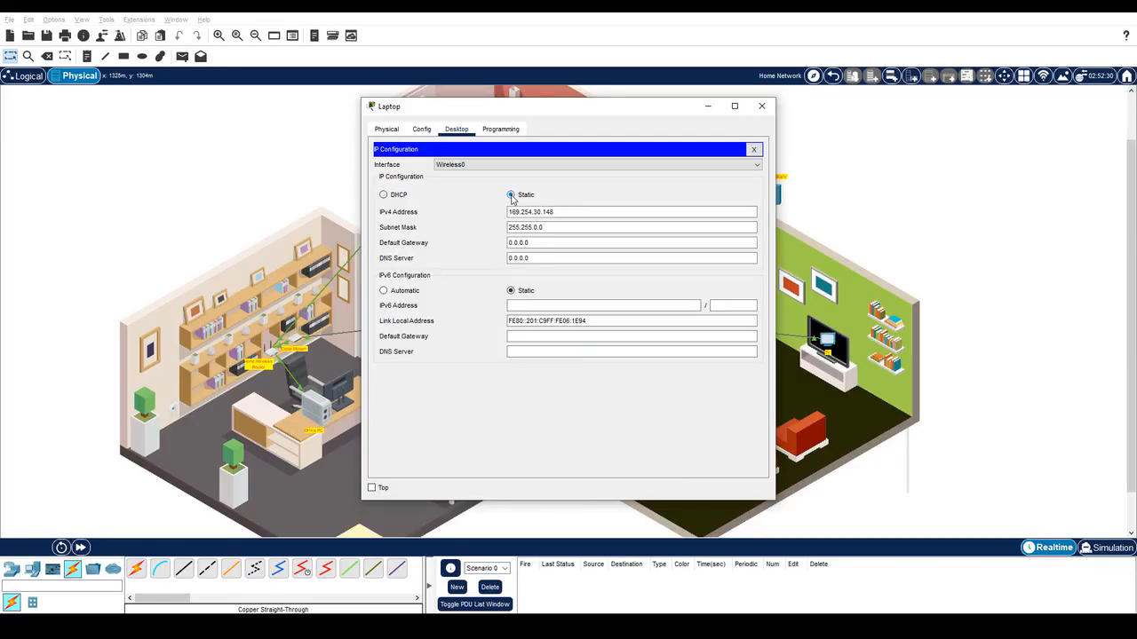
{"action": "left_click", "coordinate": [397, 197]}
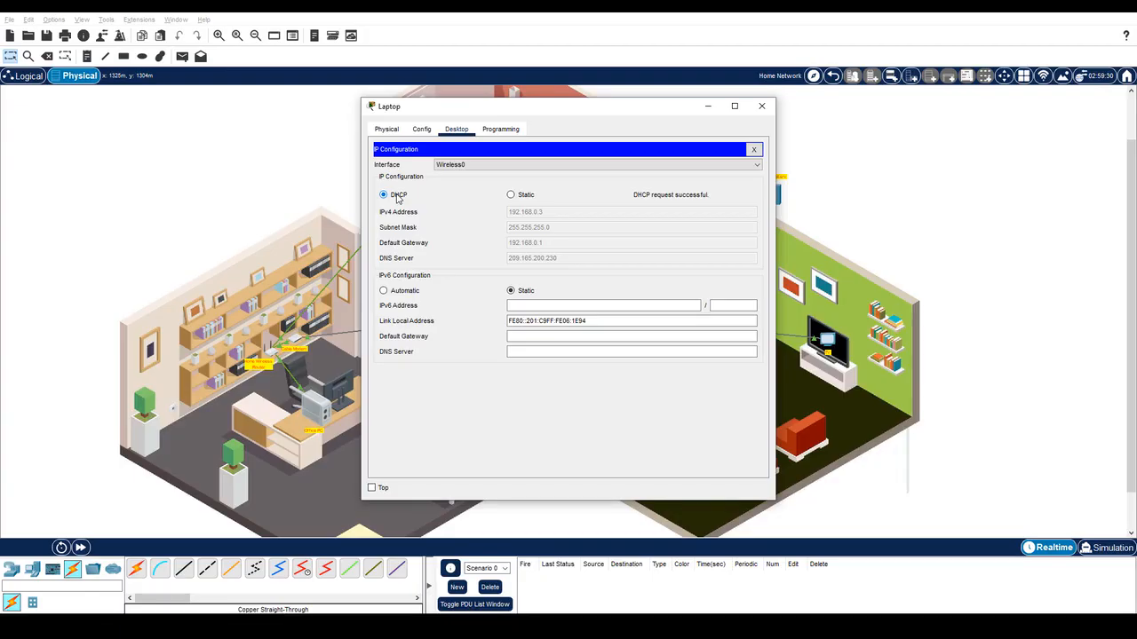
{"action": "left_click", "coordinate": [754, 149]}
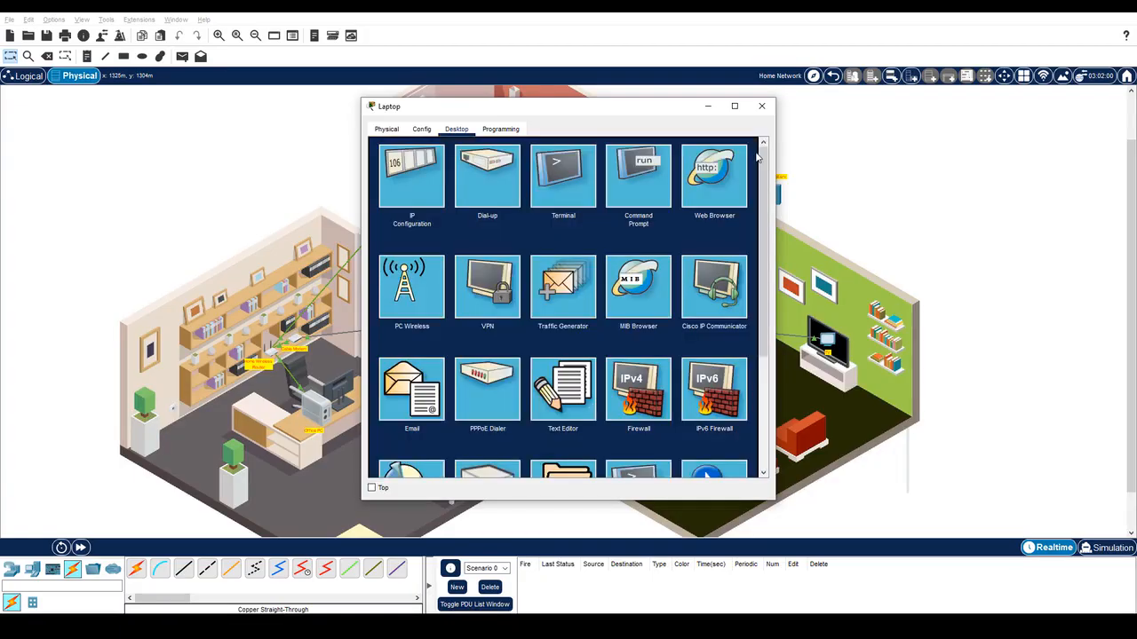
Browse to skillsforall.srv on the Laptop, fast-forward time, and view the Welcome to Skills For All page.
{"action": "left_click", "coordinate": [714, 177]}
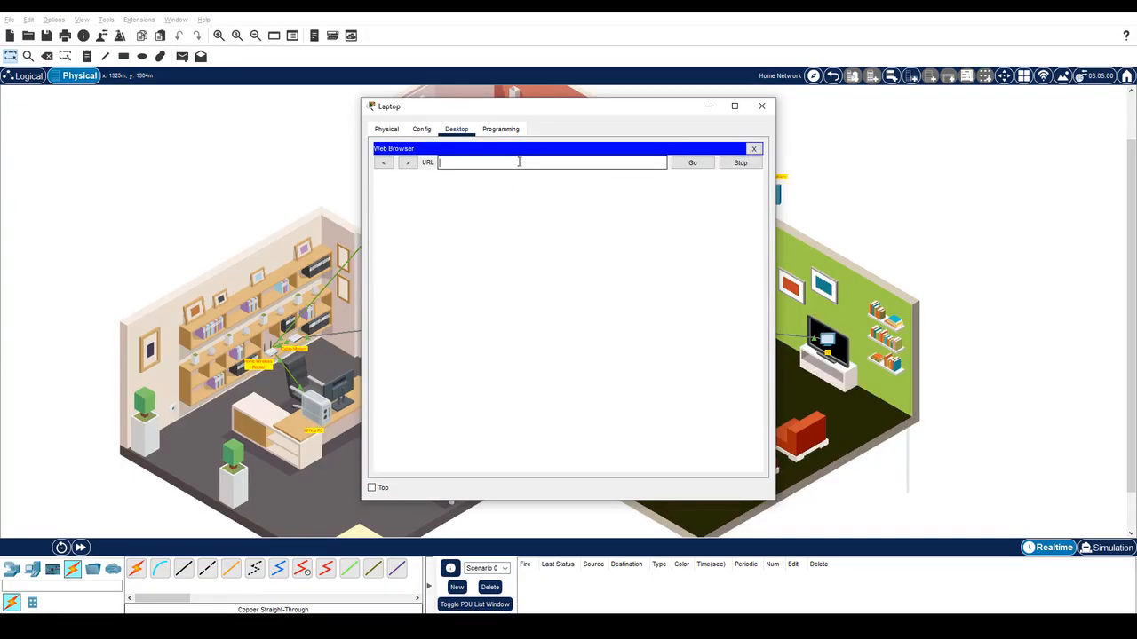
{"action": "type", "text": "skillsforall.srv"}
{"action": "left_click", "coordinate": [690, 163]}
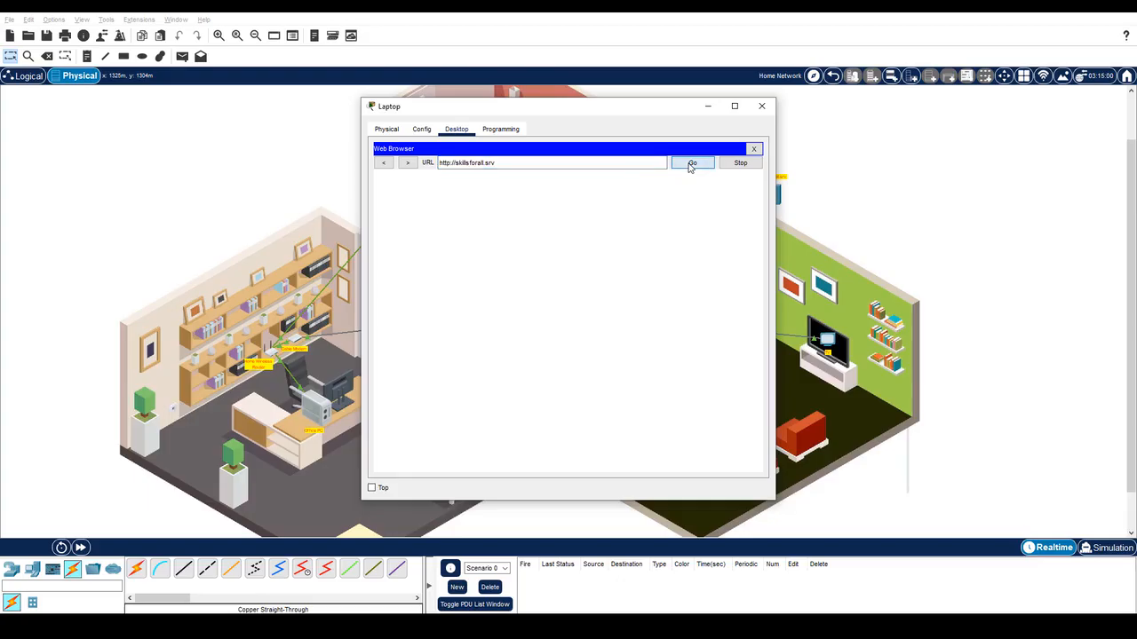
{"action": "left_click", "coordinate": [80, 548]}
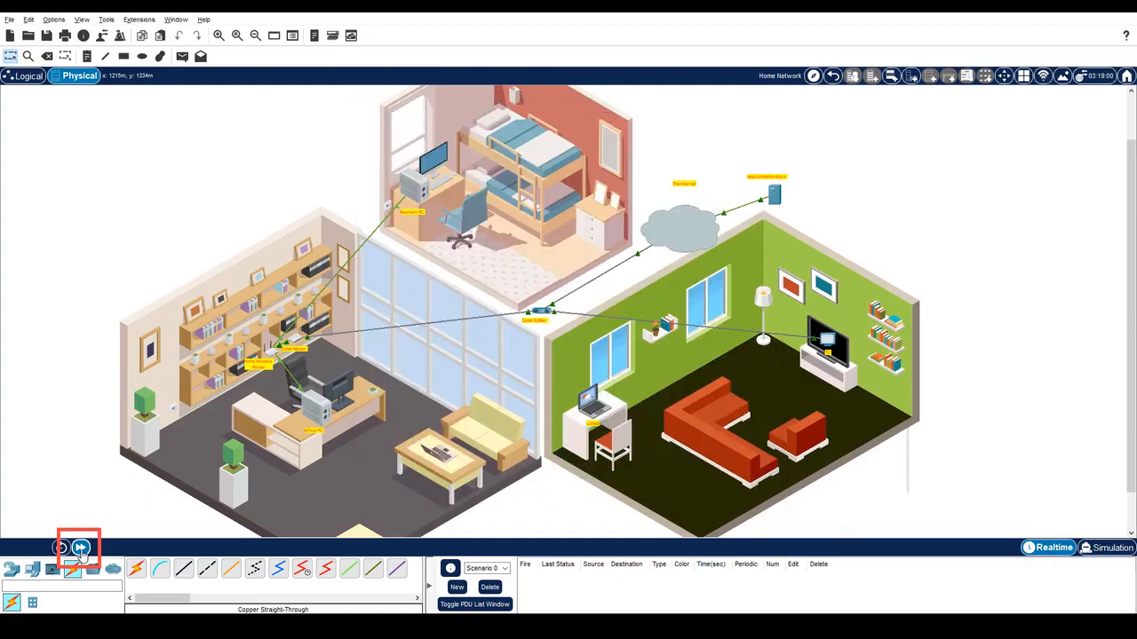
{"action": "left_click", "coordinate": [81, 549]}
{"action": "left_click", "coordinate": [81, 549]}
{"action": "left_click", "coordinate": [81, 548]}
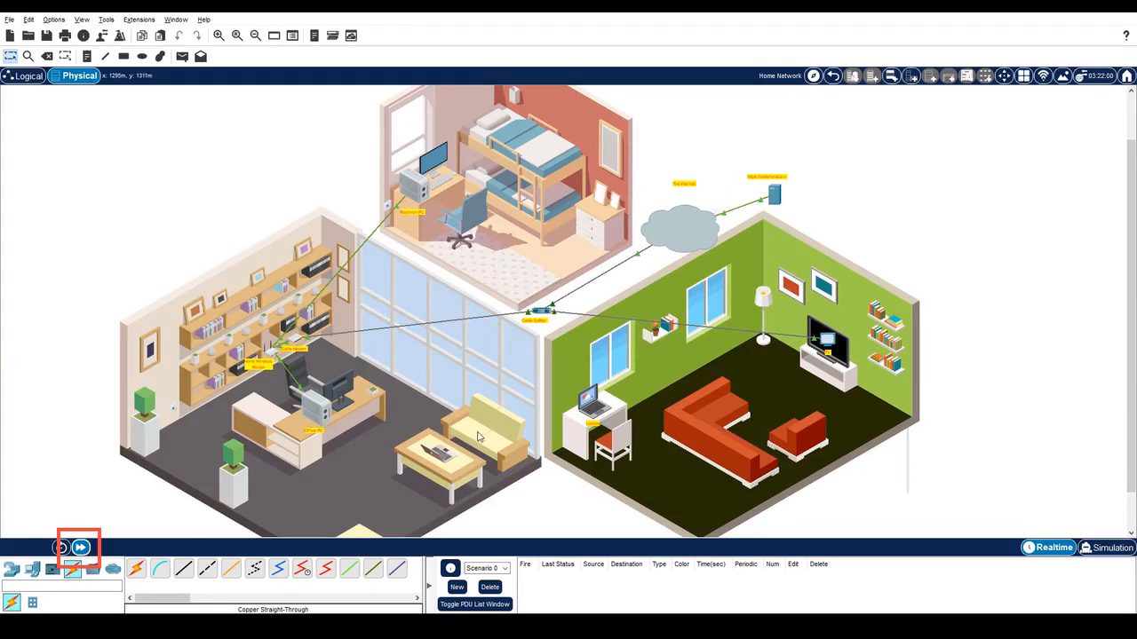
{"action": "left_click", "coordinate": [592, 415]}
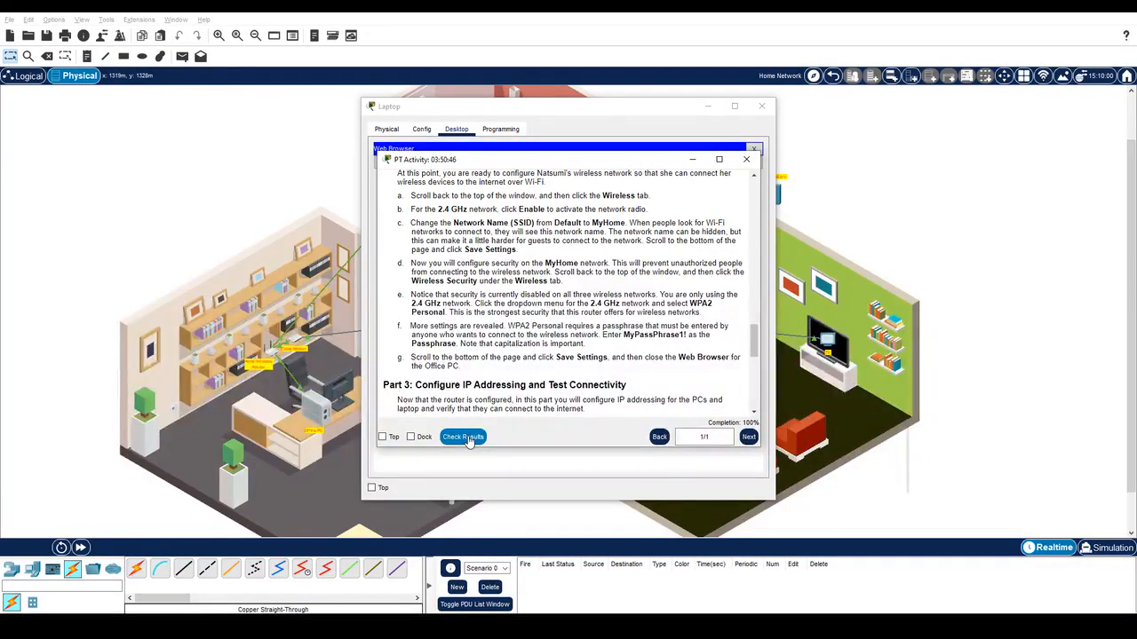
Close the Laptop window, minimize the PT Activity instructions, and show the End Devices palette category.
{"action": "left_click", "coordinate": [762, 109]}
{"action": "left_click", "coordinate": [761, 109]}
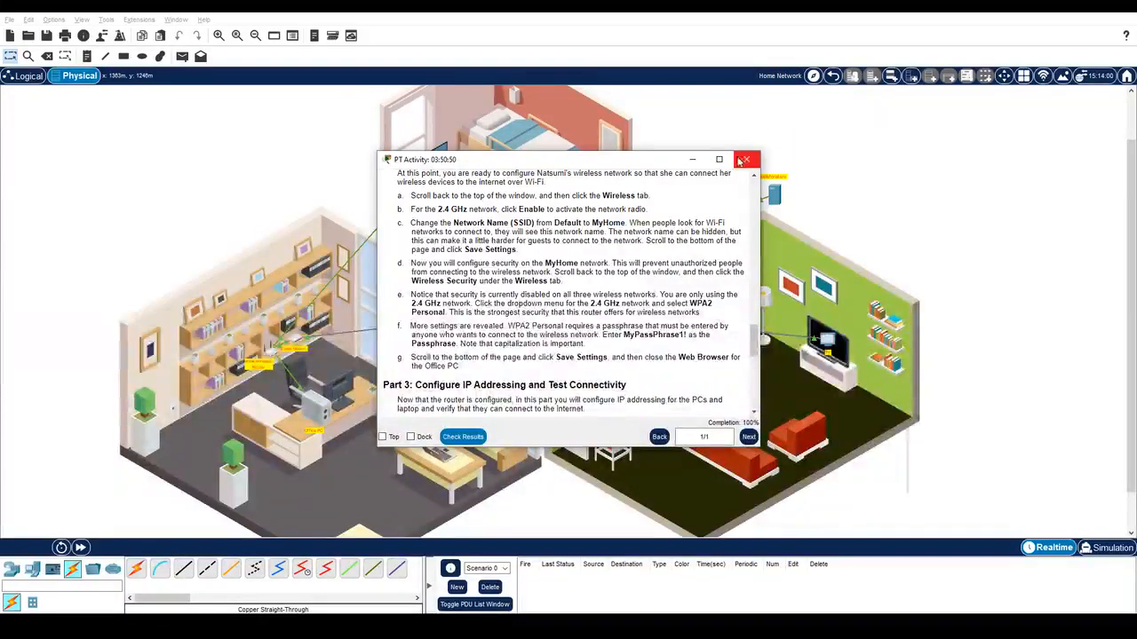
{"action": "left_click", "coordinate": [694, 161]}
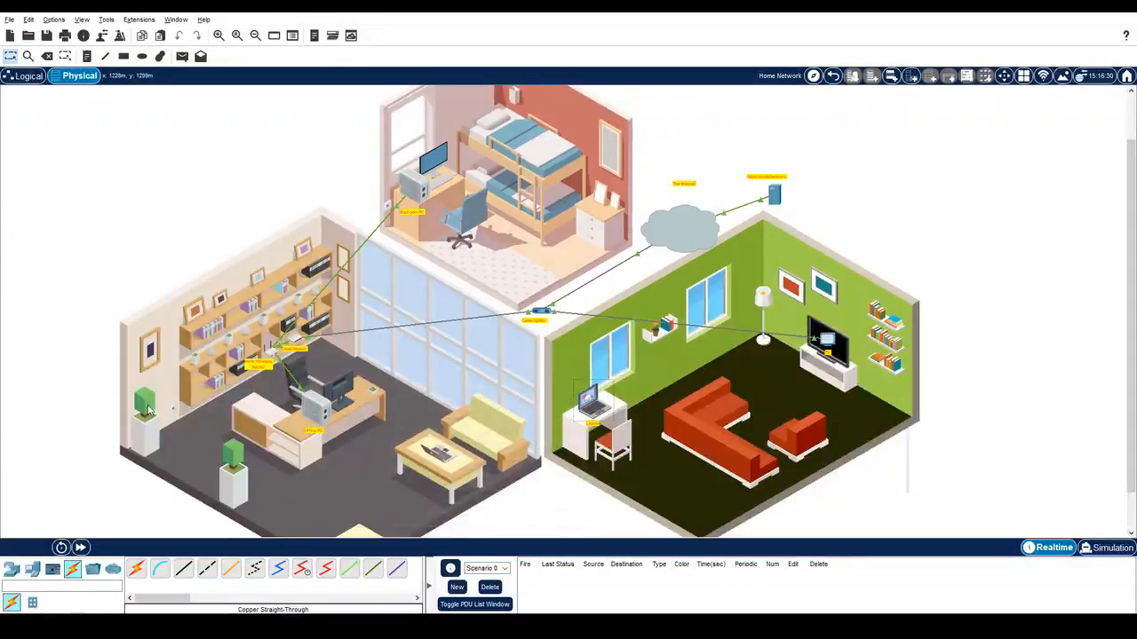
{"action": "left_click", "coordinate": [32, 569]}
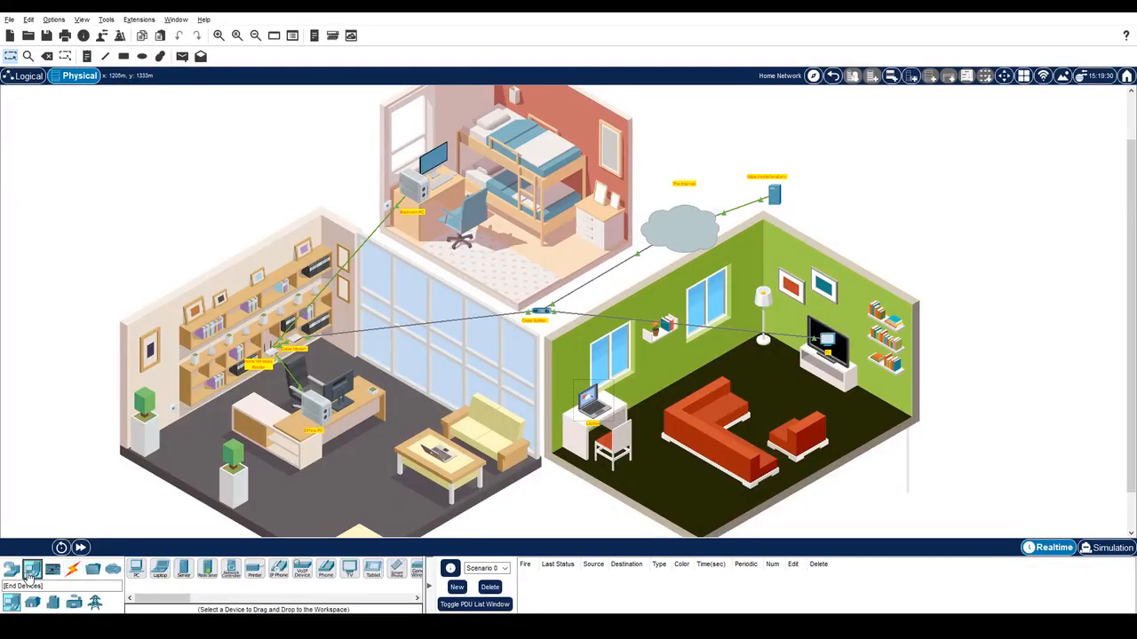